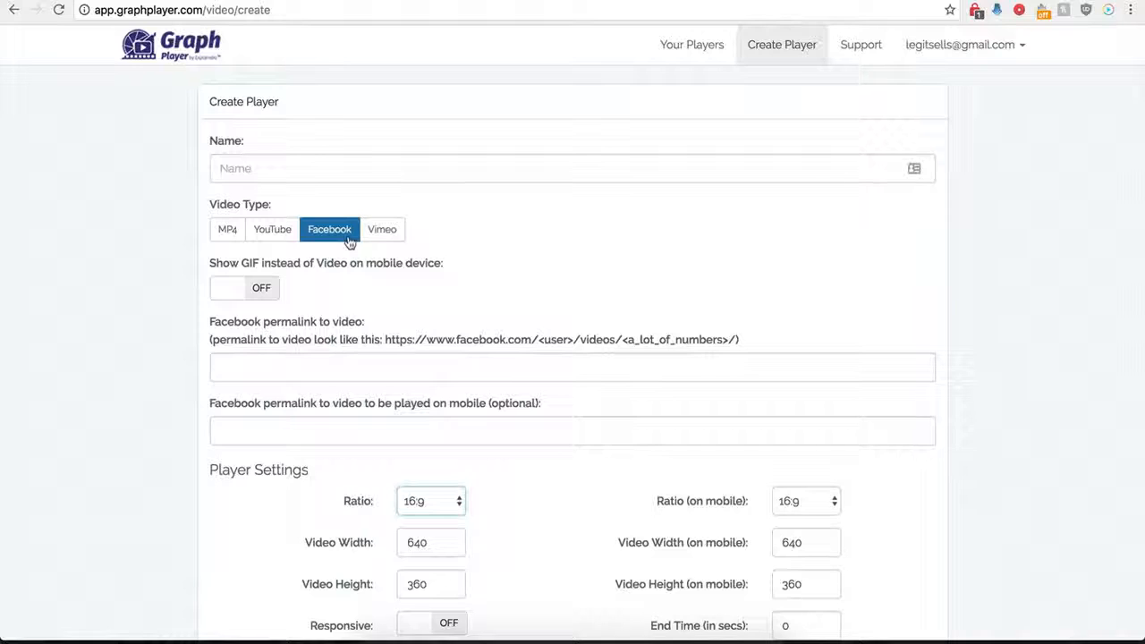
Name the new player "Demo Name" and choose Facebook as its video type
scroll(202, 389, down, 1)
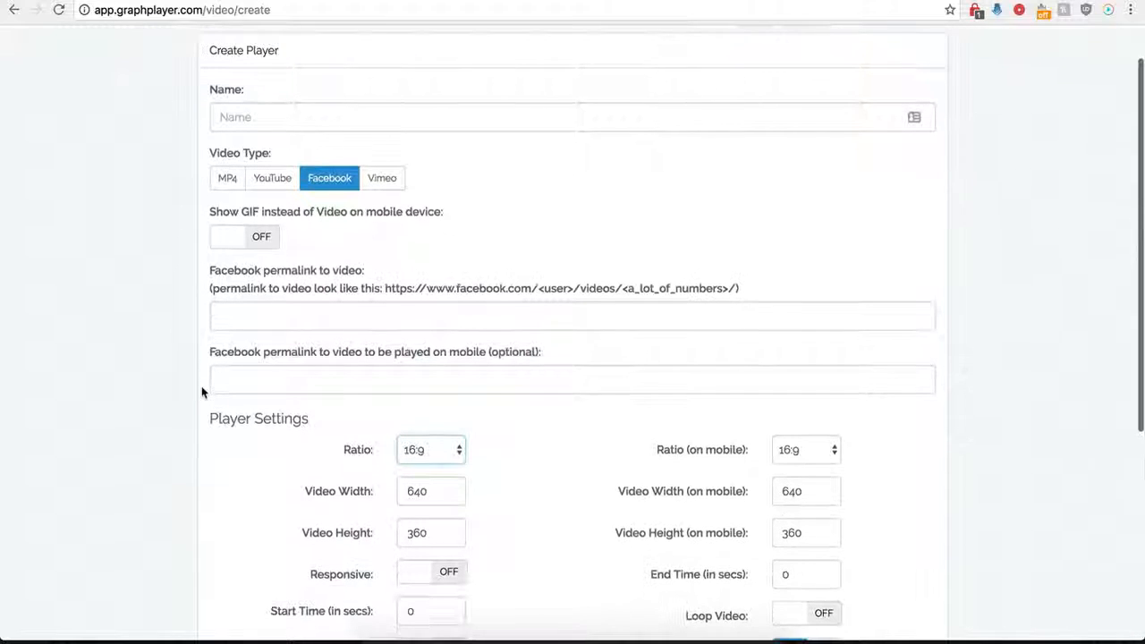
click(310, 116)
text(Demo Name)
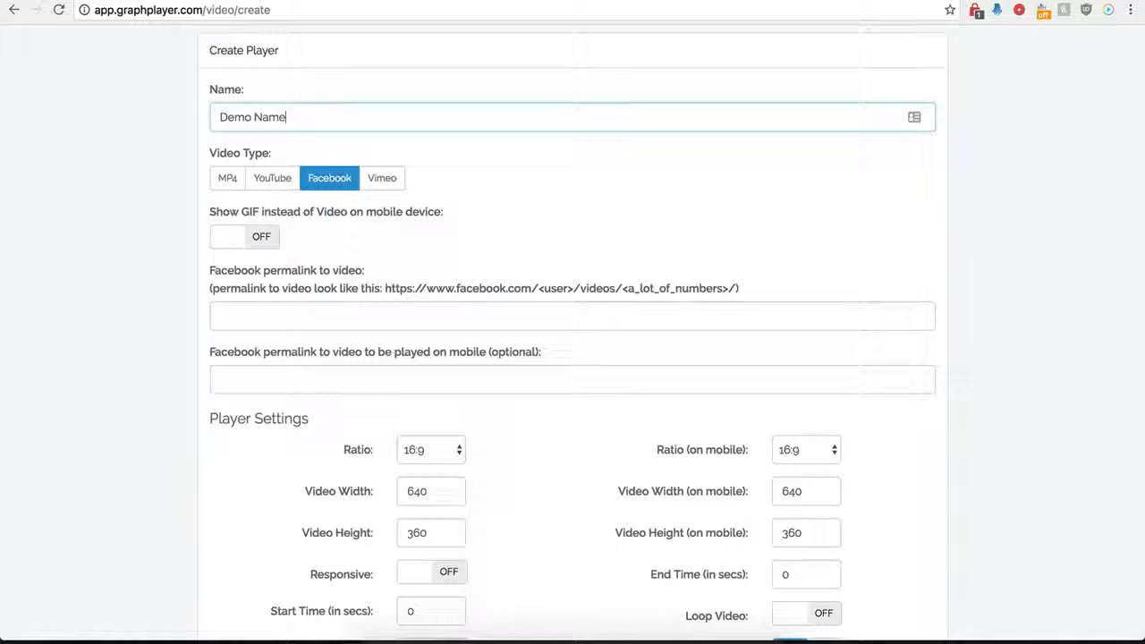
click(309, 192)
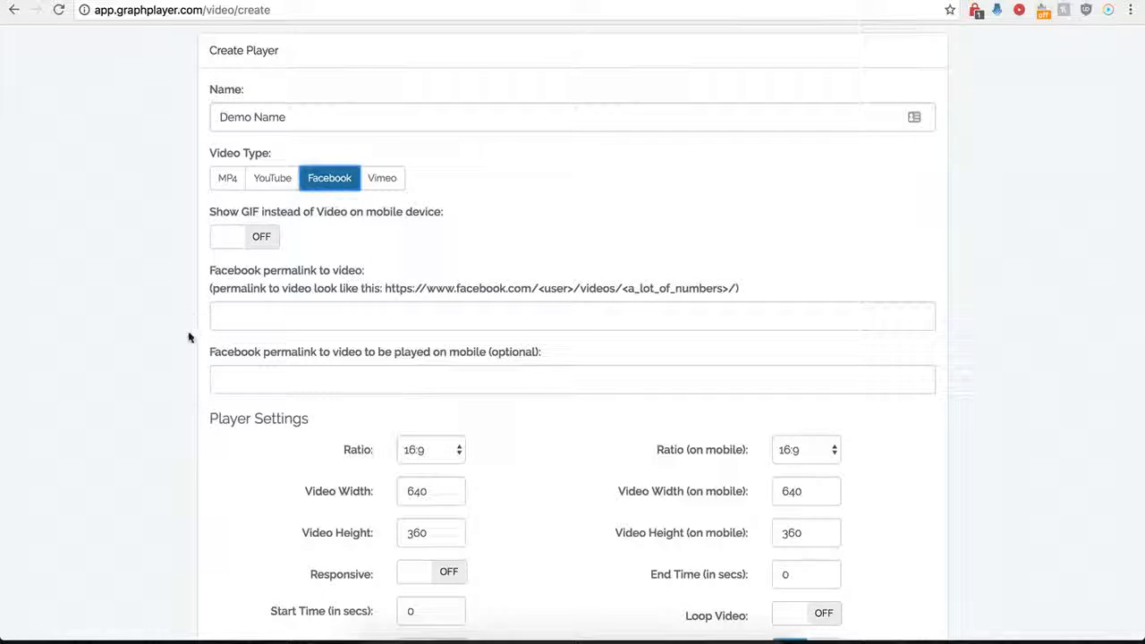
Copy the URL of the INSIDER dessert "Creative Cakes" Facebook video and paste it as the player's Facebook permalink to video
scroll(223, 296, down, 1)
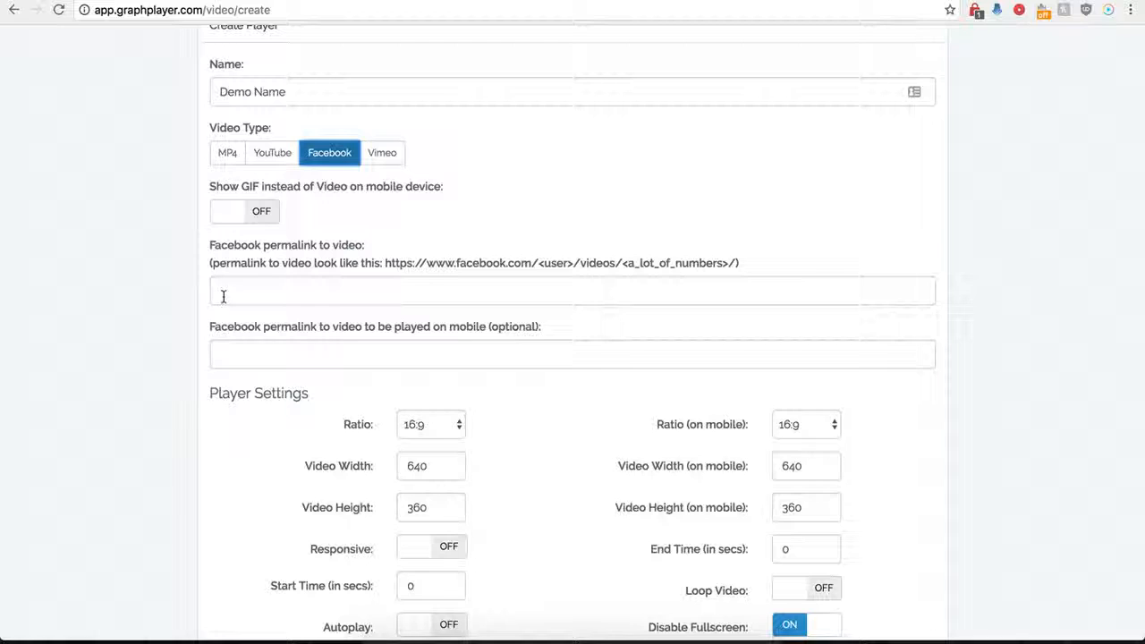
click(224, 296)
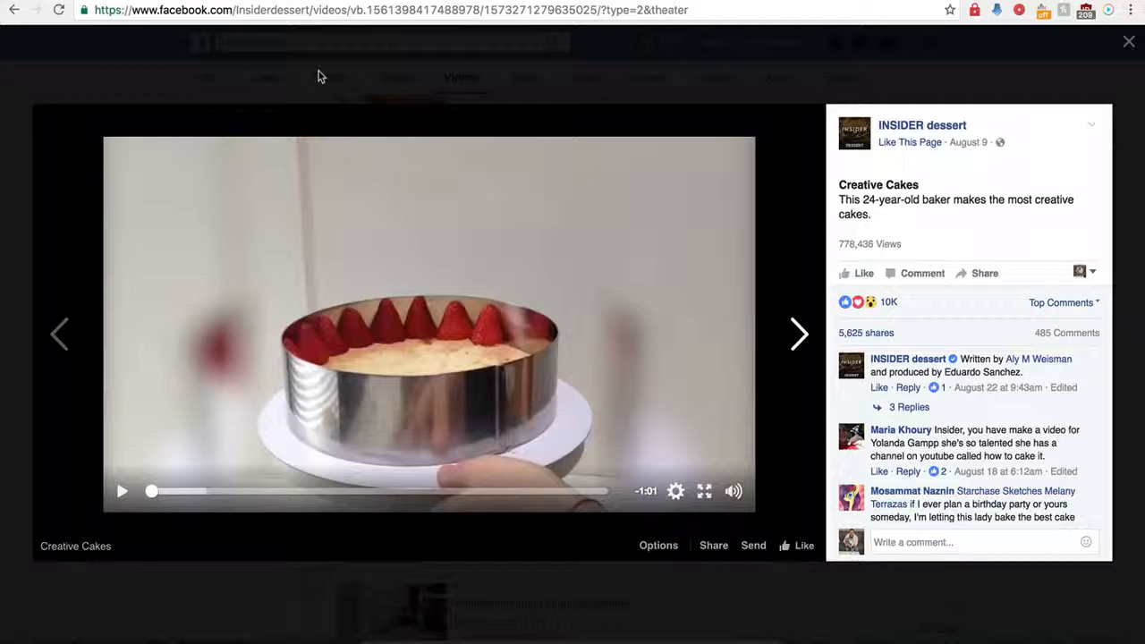
click(337, 16)
key(ctrl+c)
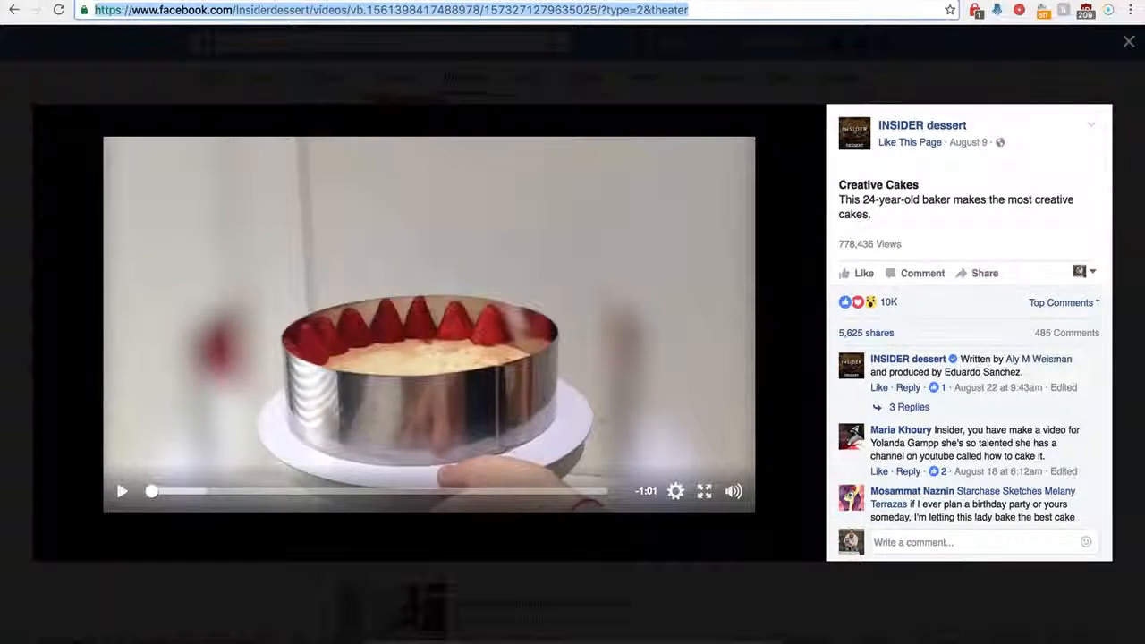
key(ctrl+Tab)
key(ctrl+v)
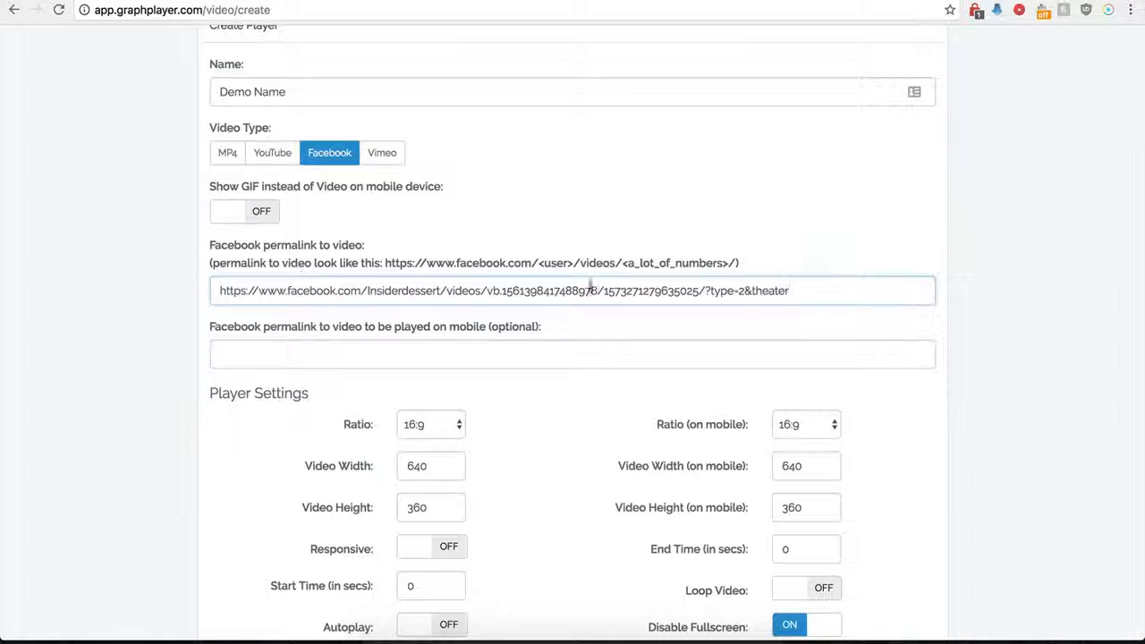
Remove "?type=2&theater" from the end of the Facebook video permalink
drag(809, 290, 710, 291)
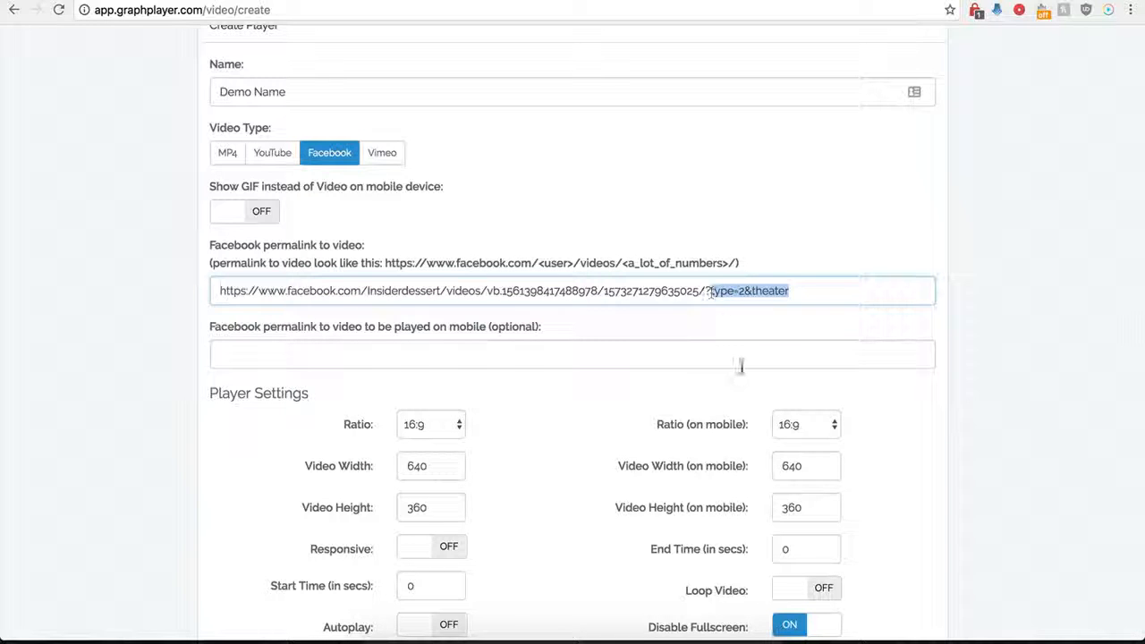
key(BackSpace)
key(BackSpace)
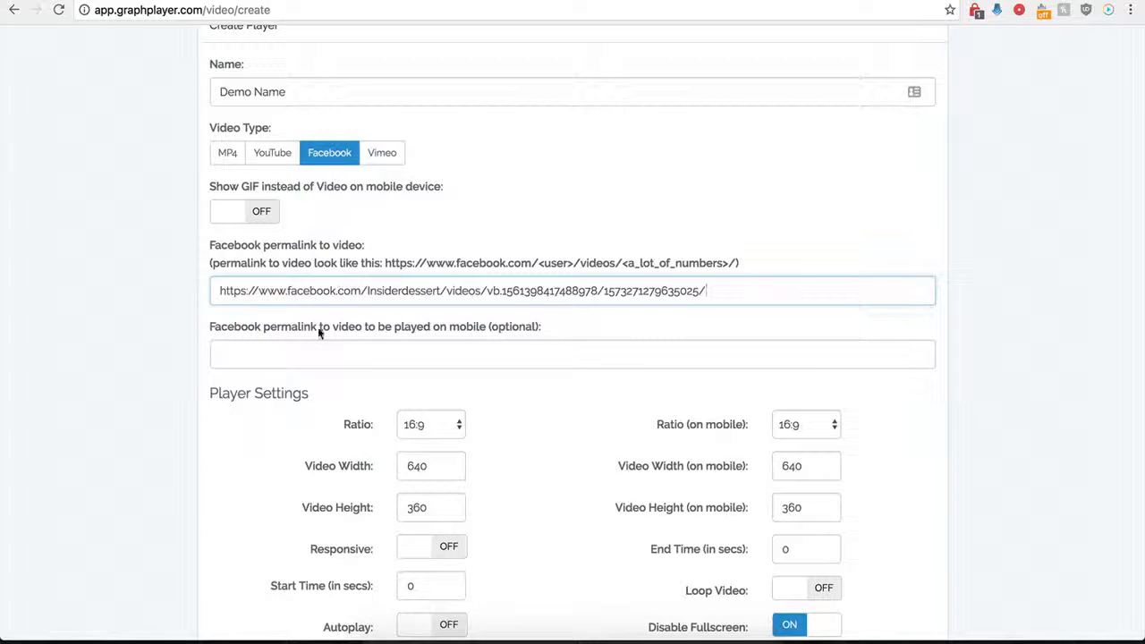
click(285, 358)
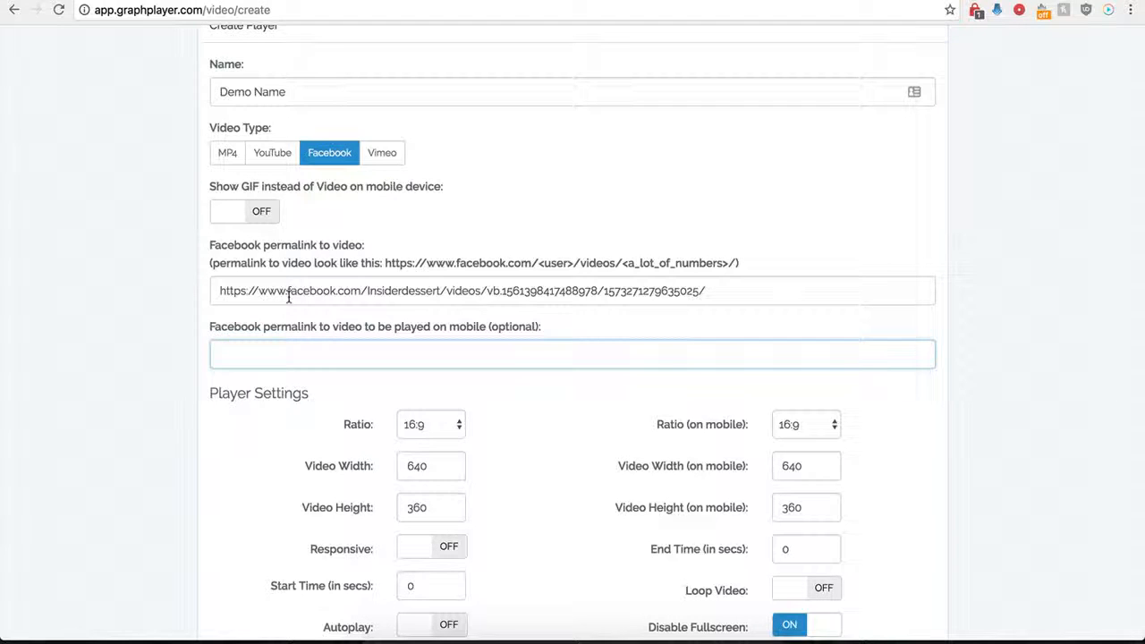
mouse_move(320, 291)
mouse_down()
mouse_move(506, 290)
mouse_move(320, 293)
mouse_up()
drag(246, 291, 507, 291)
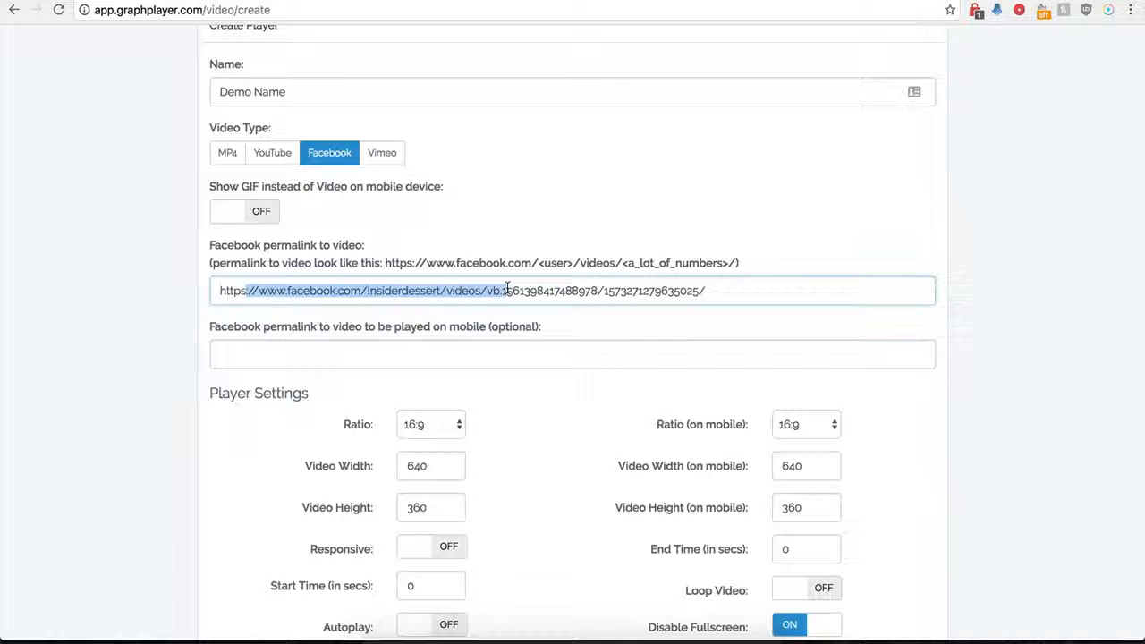
key(Tab)
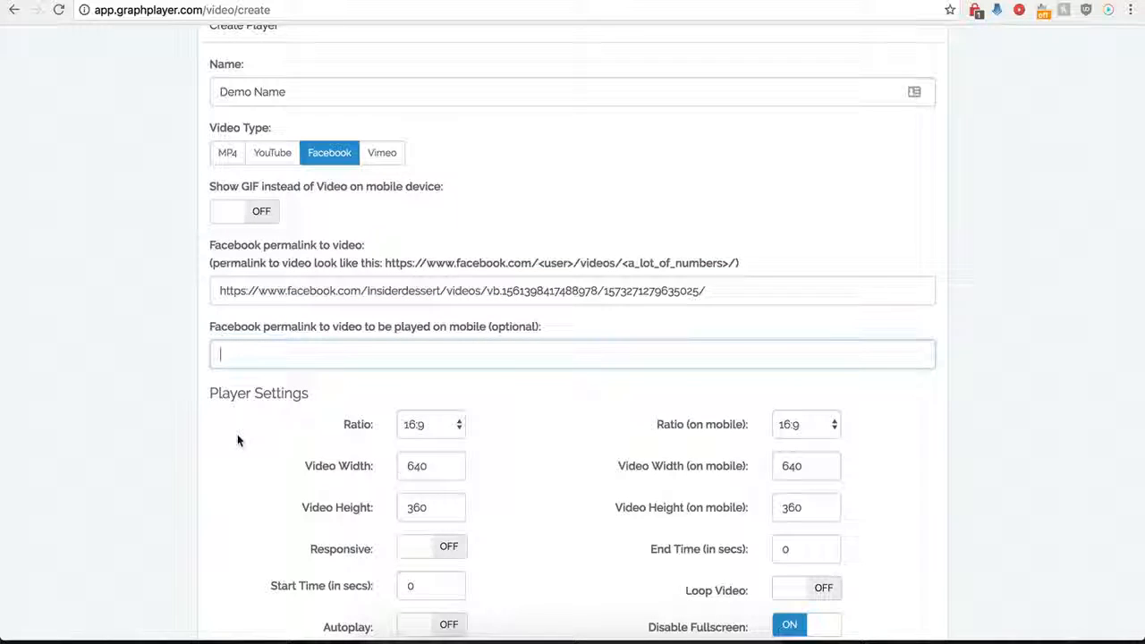
scroll(237, 434, down, 1)
scroll(237, 438, down, 5)
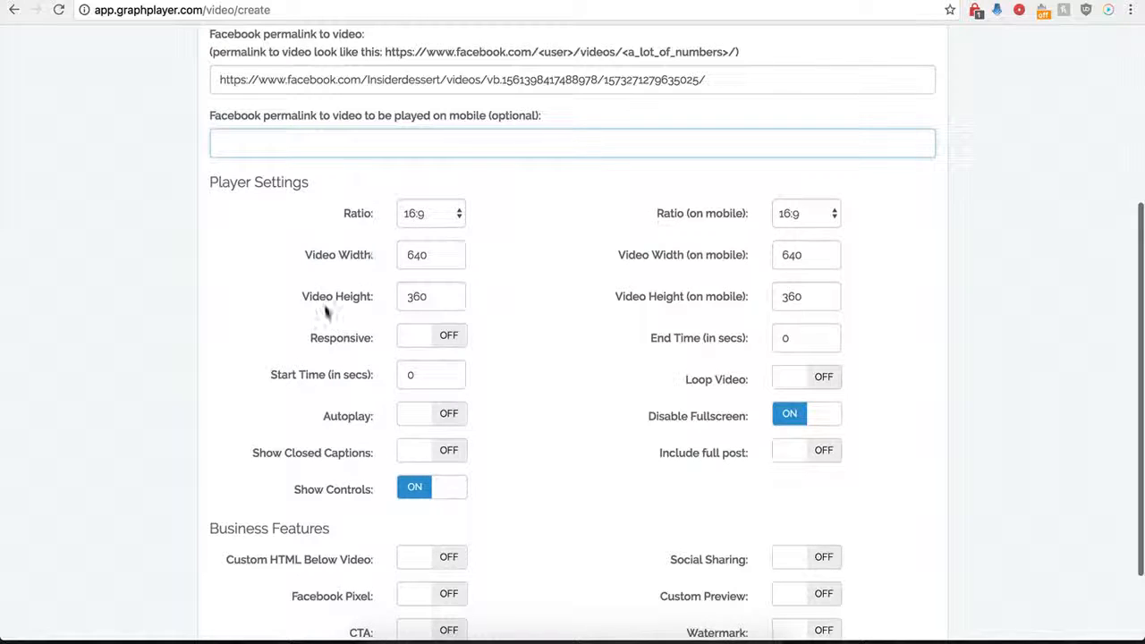
click(451, 215)
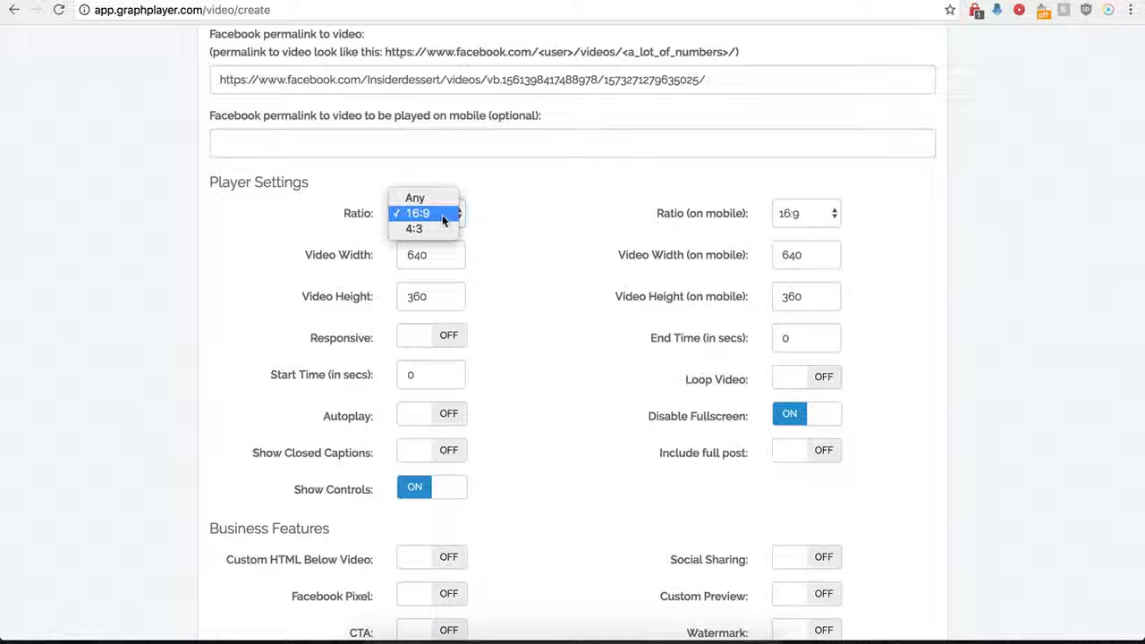
click(477, 222)
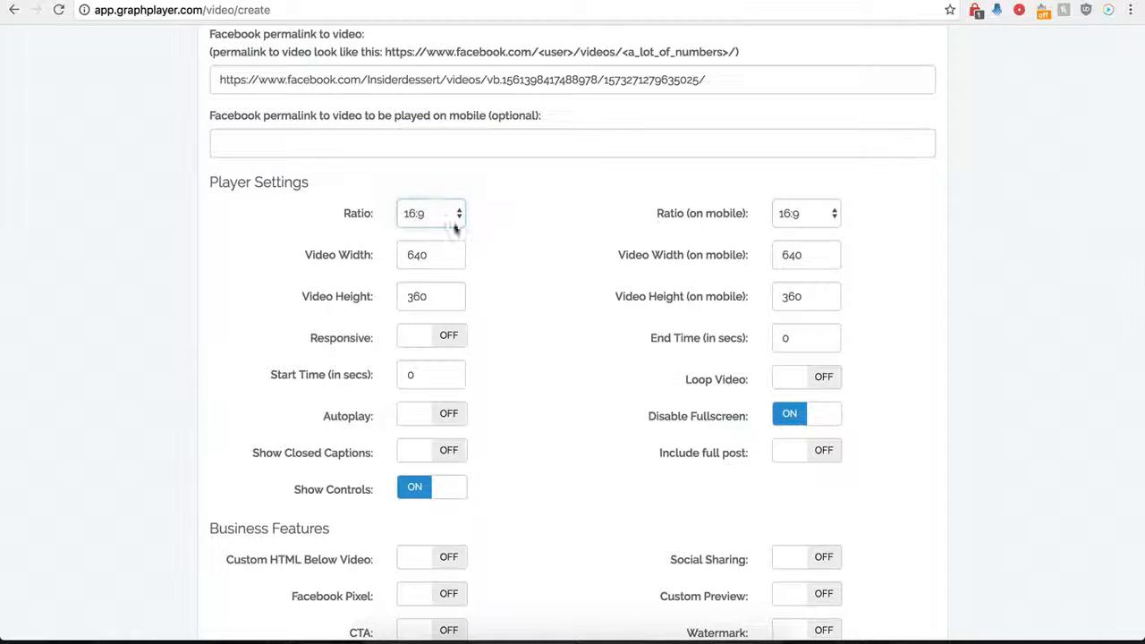
click(814, 222)
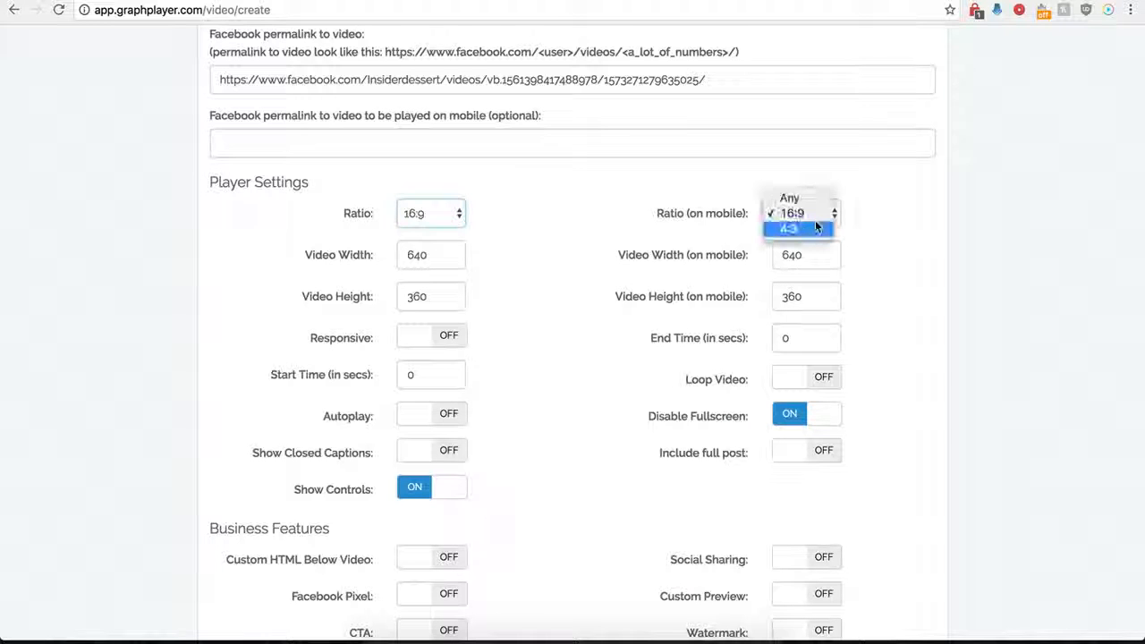
click(650, 213)
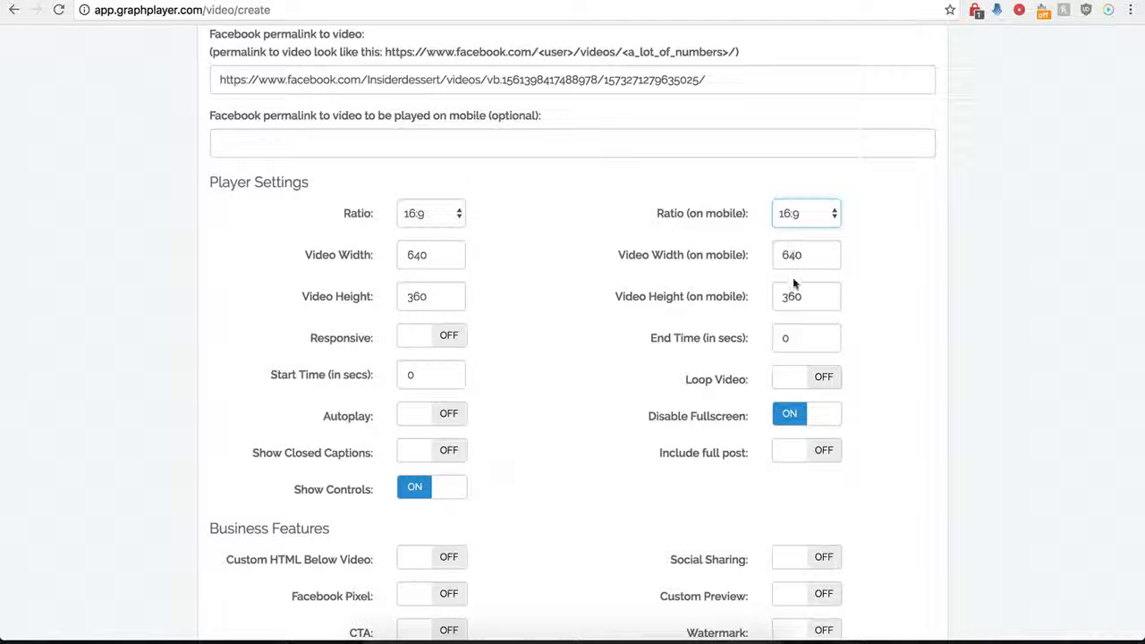
Try the player's Responsive setting and switch it back off
click(440, 337)
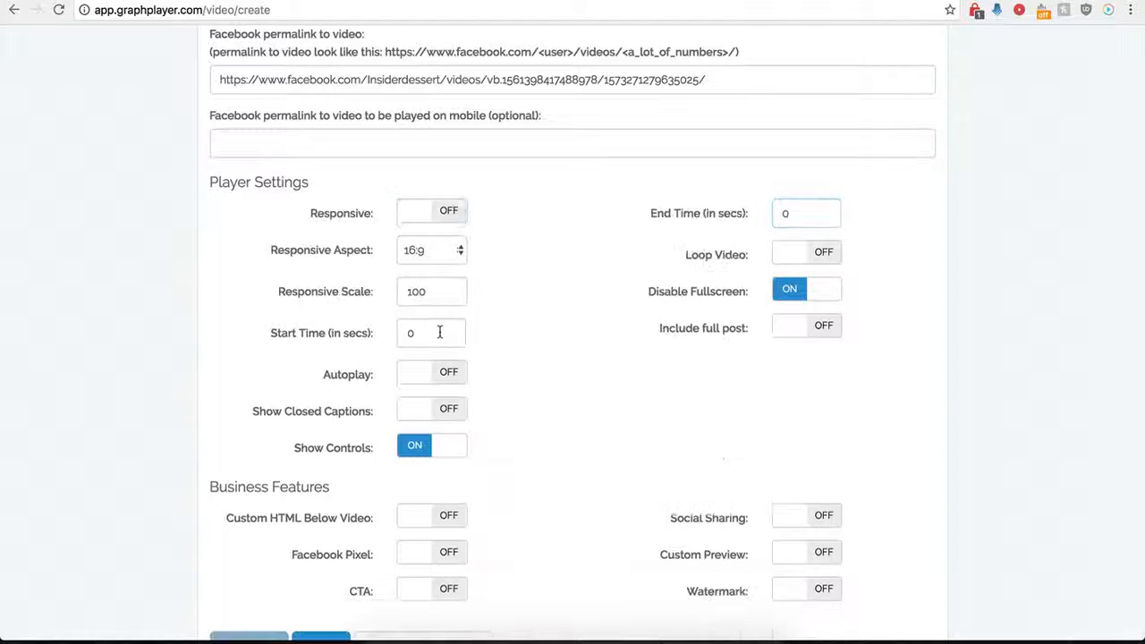
click(411, 212)
click(411, 213)
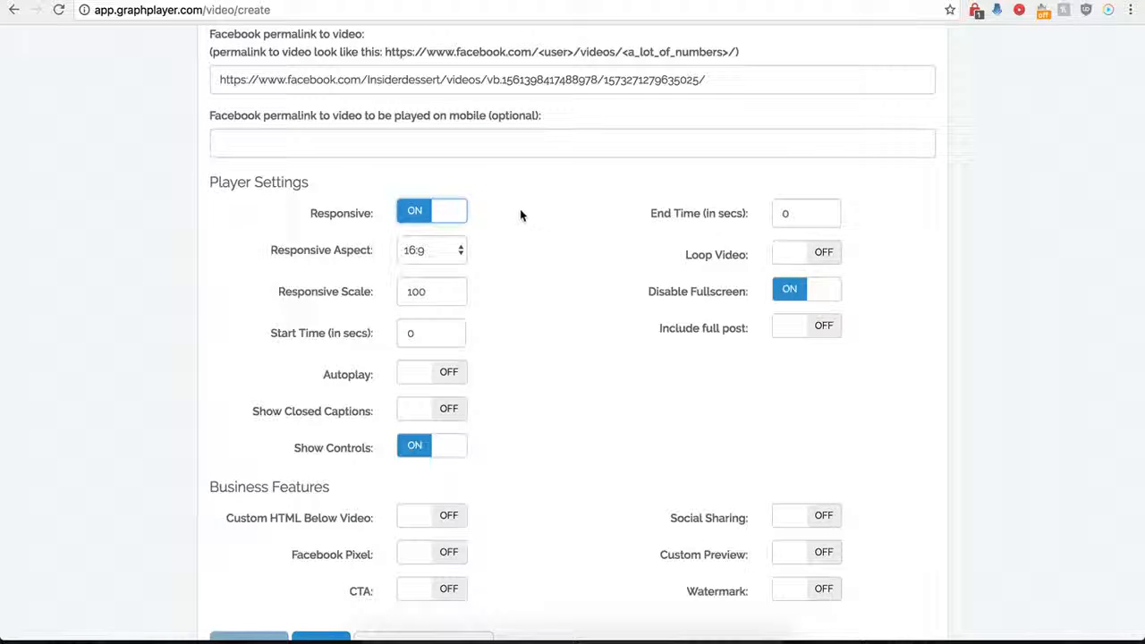
click(416, 214)
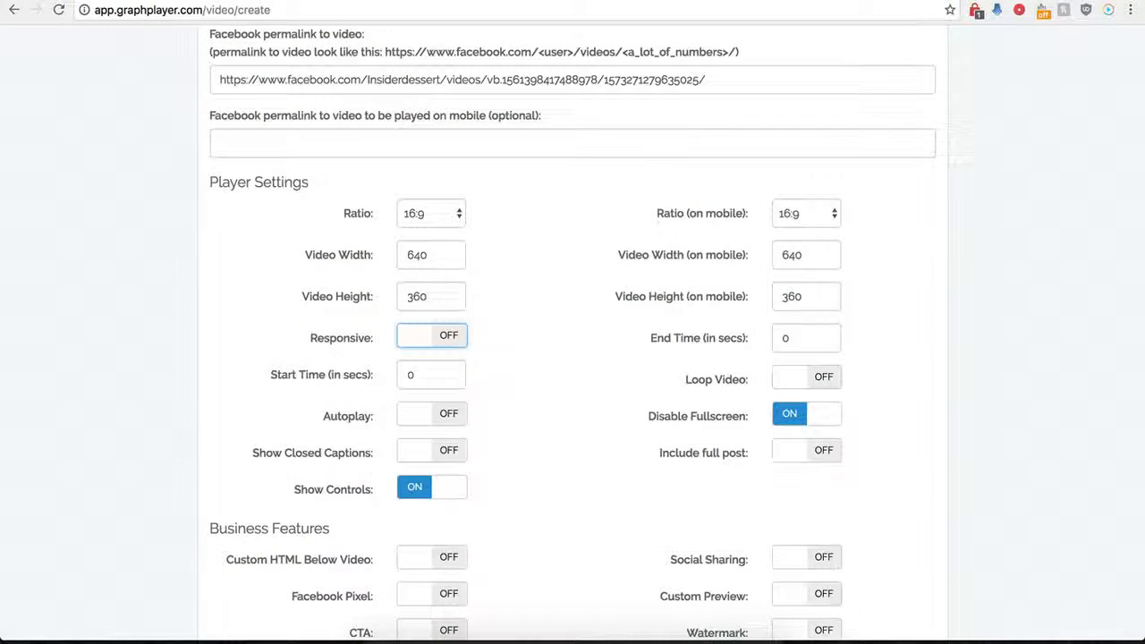
Set the video's start time to 1 second and its end time to 30 seconds
click(406, 376)
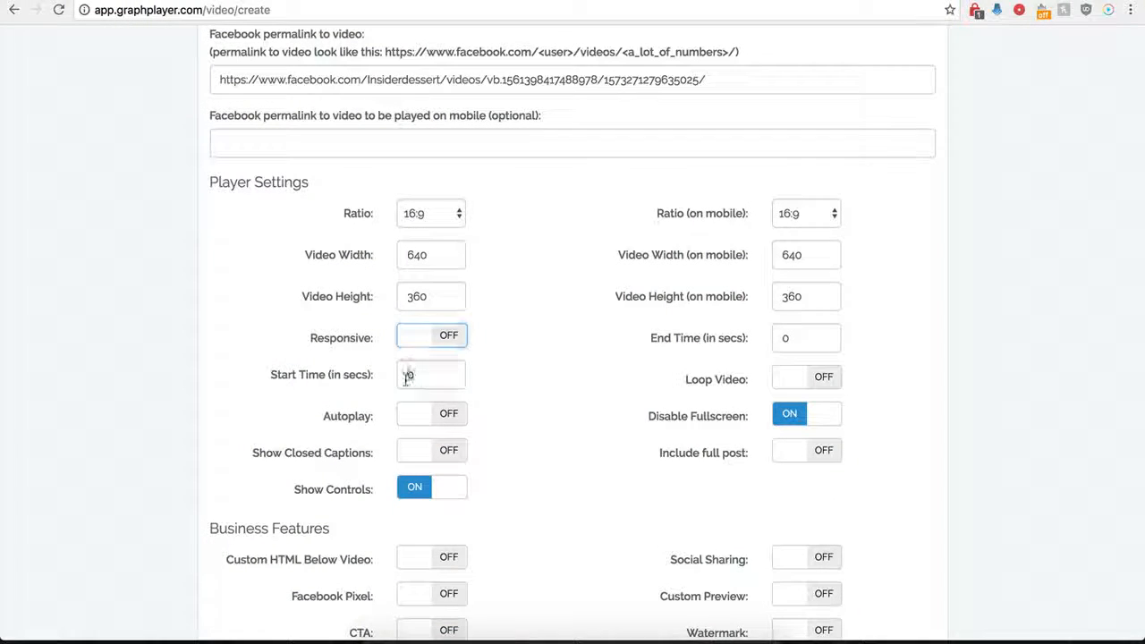
double_click(424, 383)
text(1)
drag(812, 337, 775, 338)
text(30)
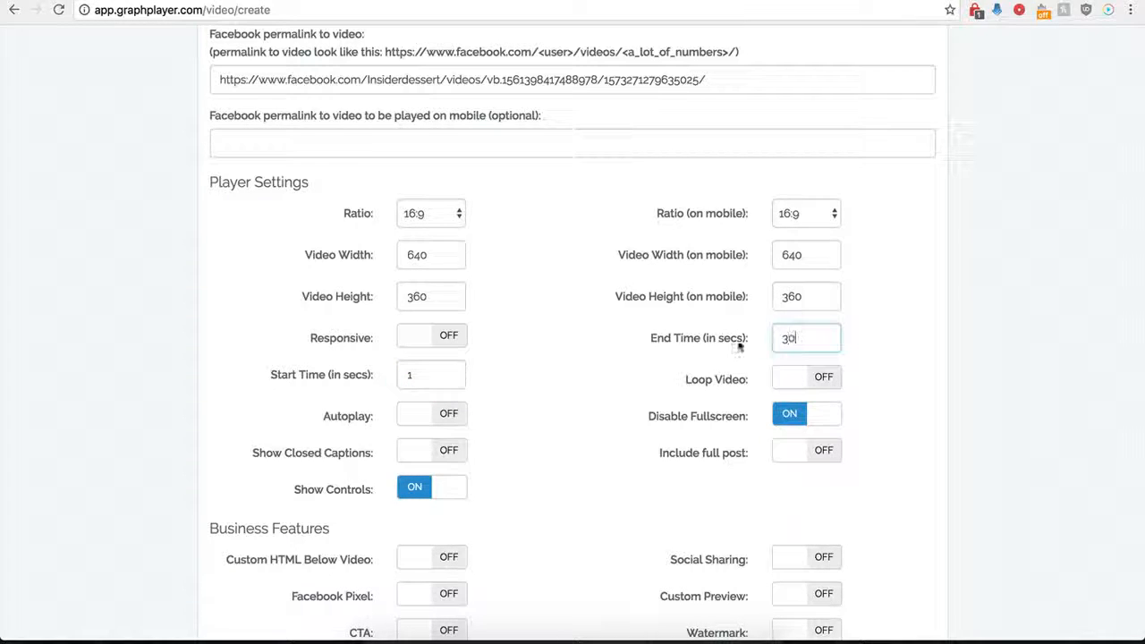
click(565, 363)
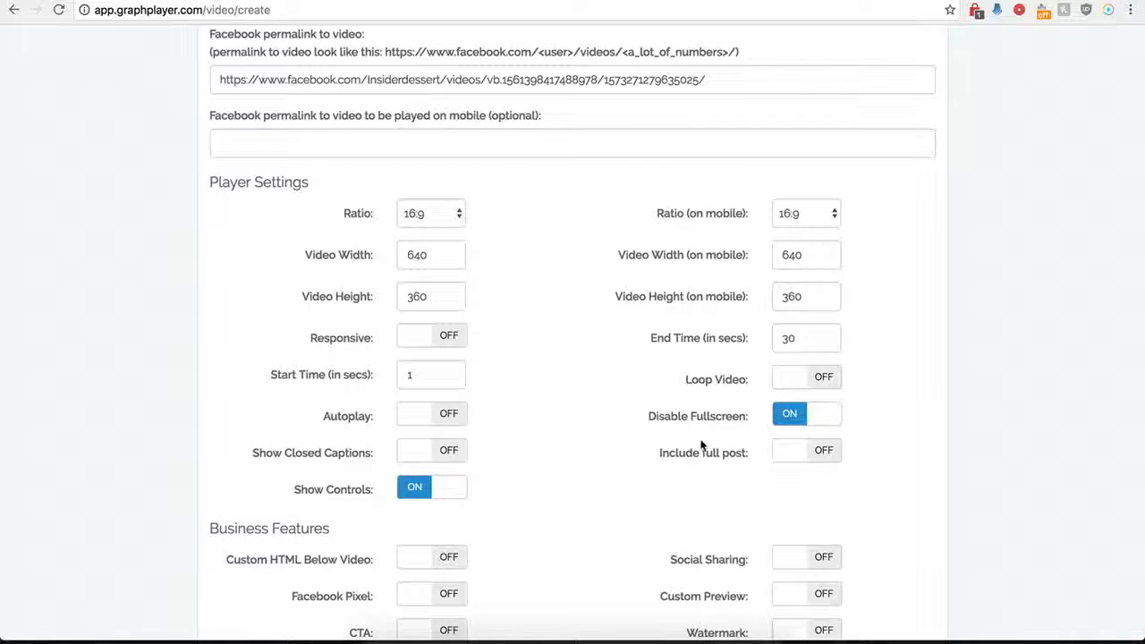
Try the Include full post setting and switch it back off
scroll(617, 397, up, 1)
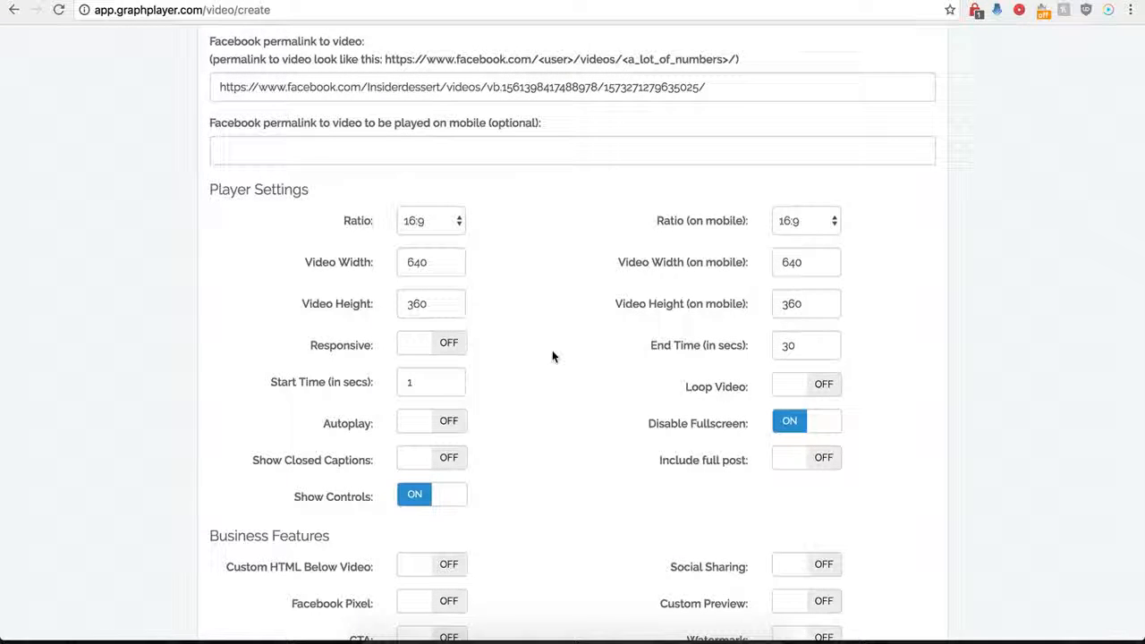
click(815, 463)
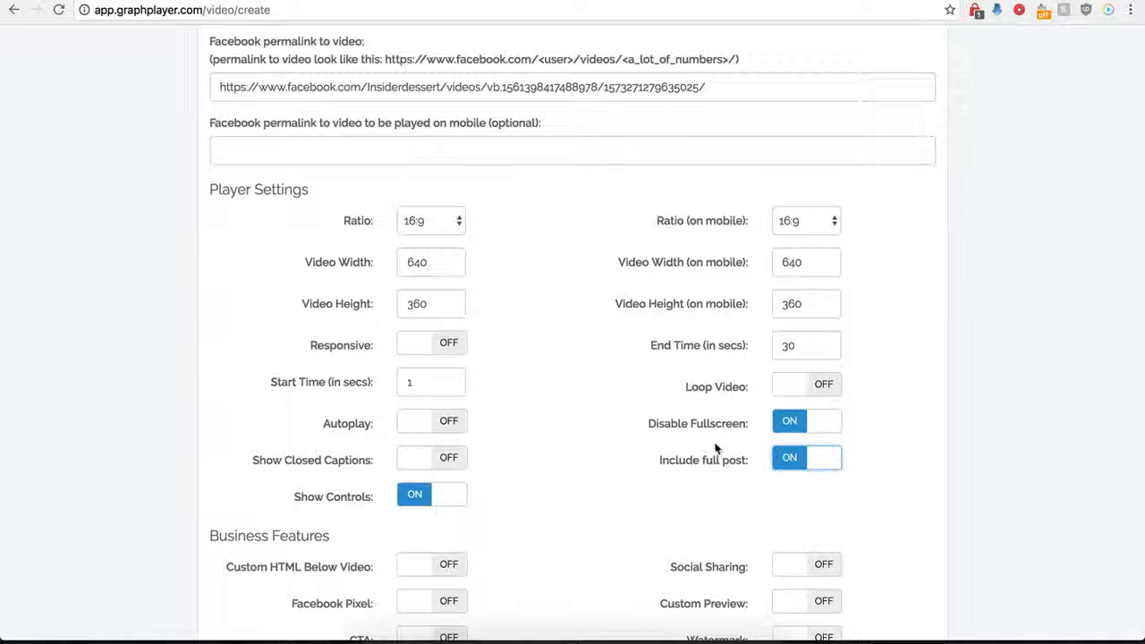
click(785, 460)
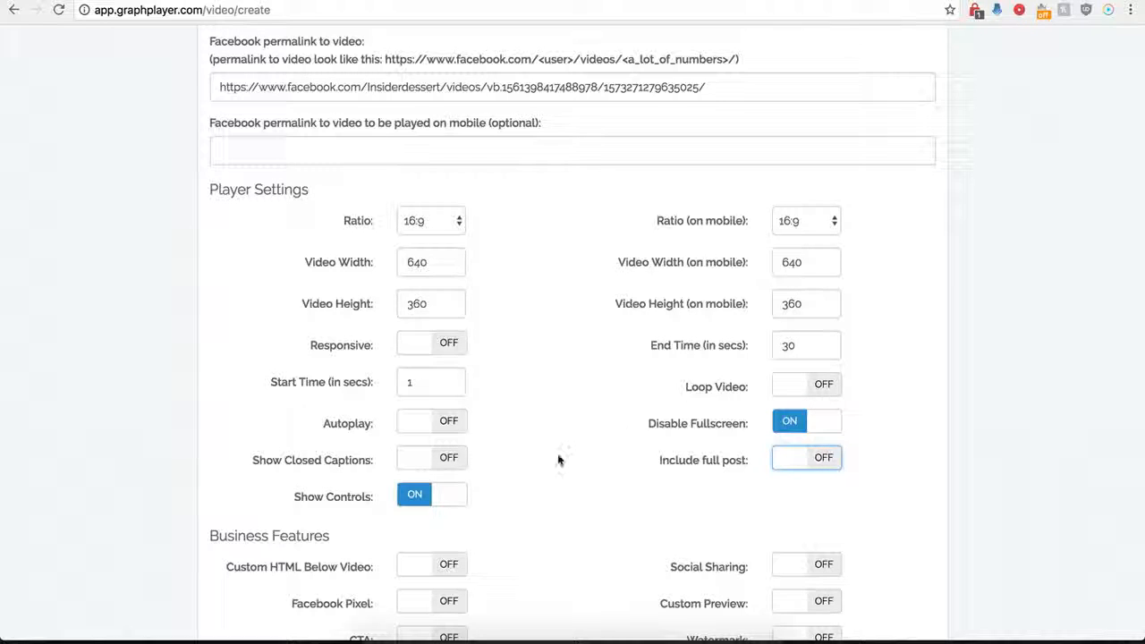
Save the player and copy its complete secure embed script
scroll(558, 453, down, 3)
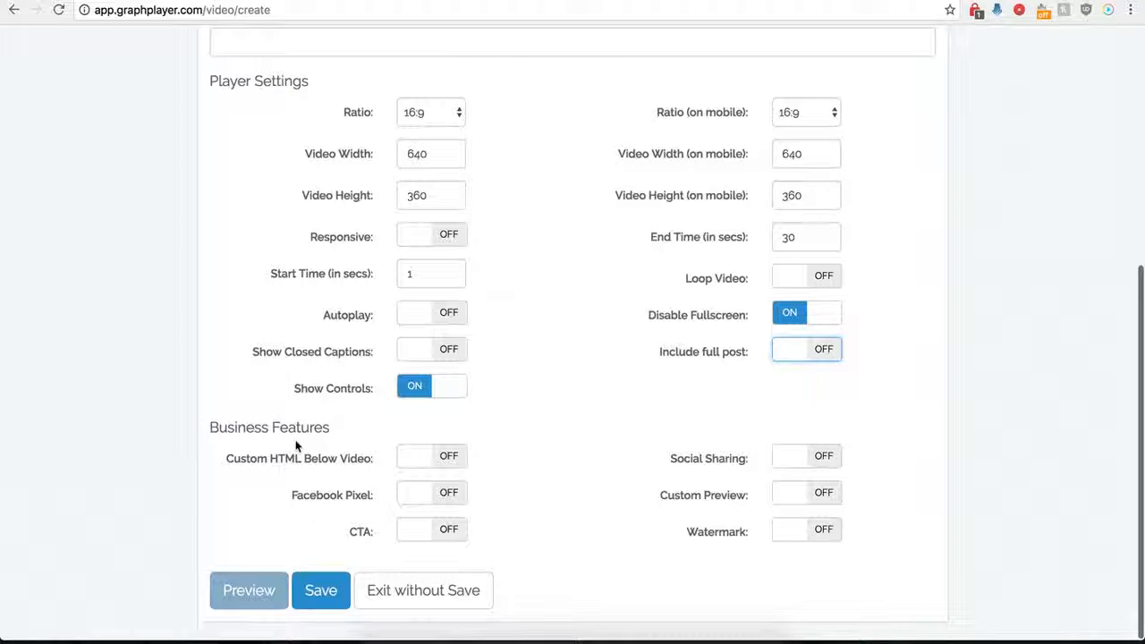
click(320, 586)
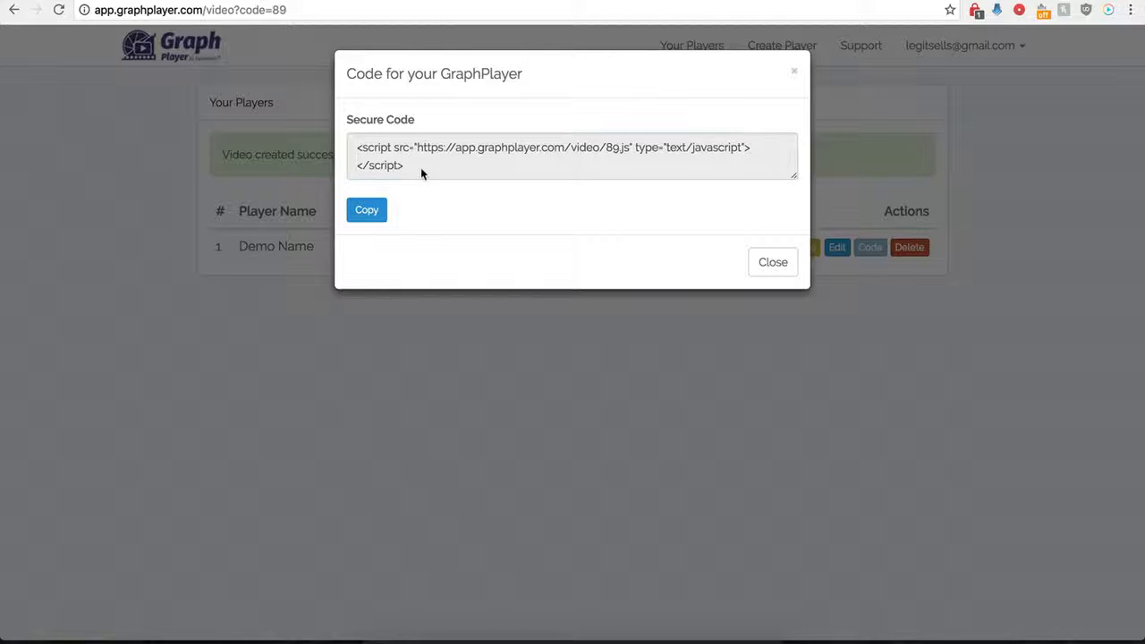
drag(420, 167, 356, 151)
key(ctrl+c)
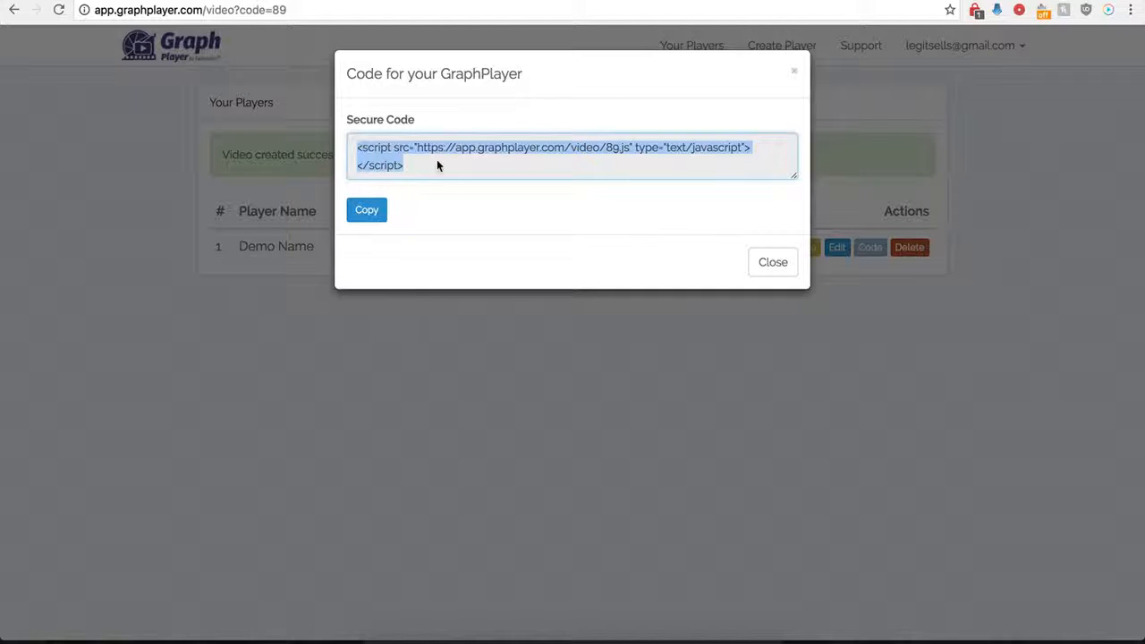
Switch to the WordPress "Hello world!" post, paste the player's embed script into its empty text body and update the post
key(ctrl+Tab)
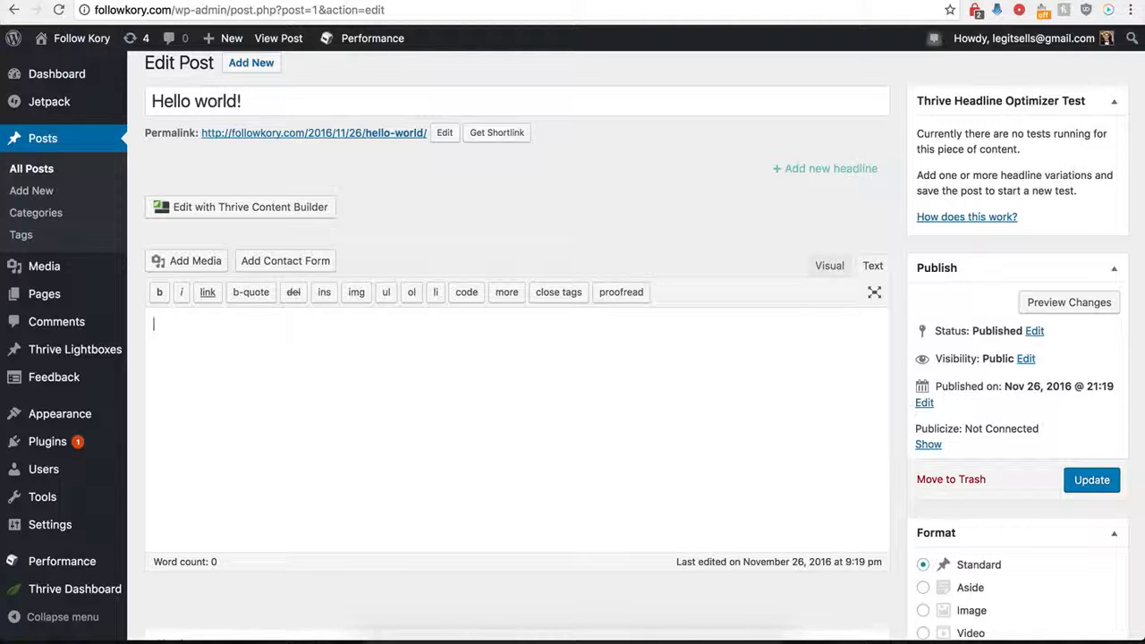
click(291, 385)
key(ctrl+v)
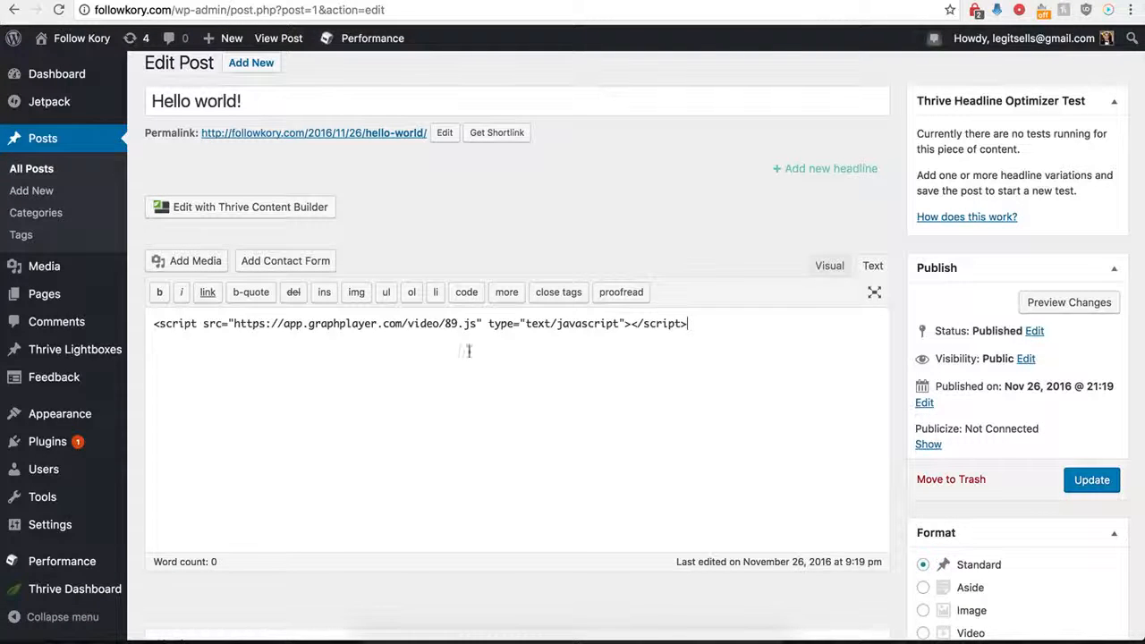
click(1093, 483)
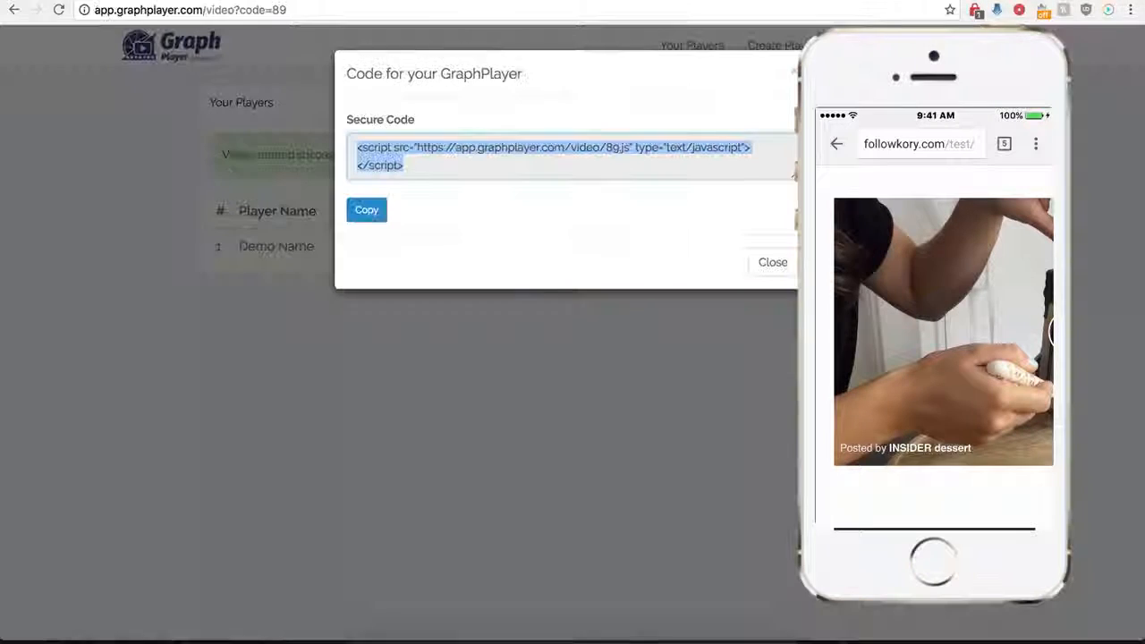
Open the Demo Name player's settings and turn on showing a GIF instead of the video on mobile devices
click(761, 274)
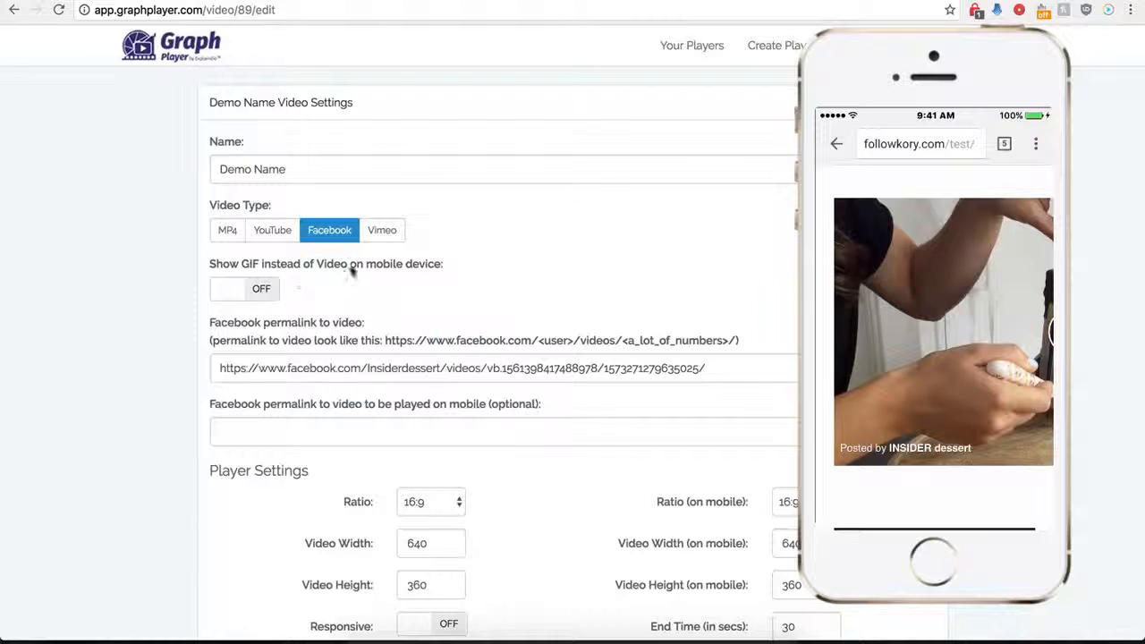
click(266, 290)
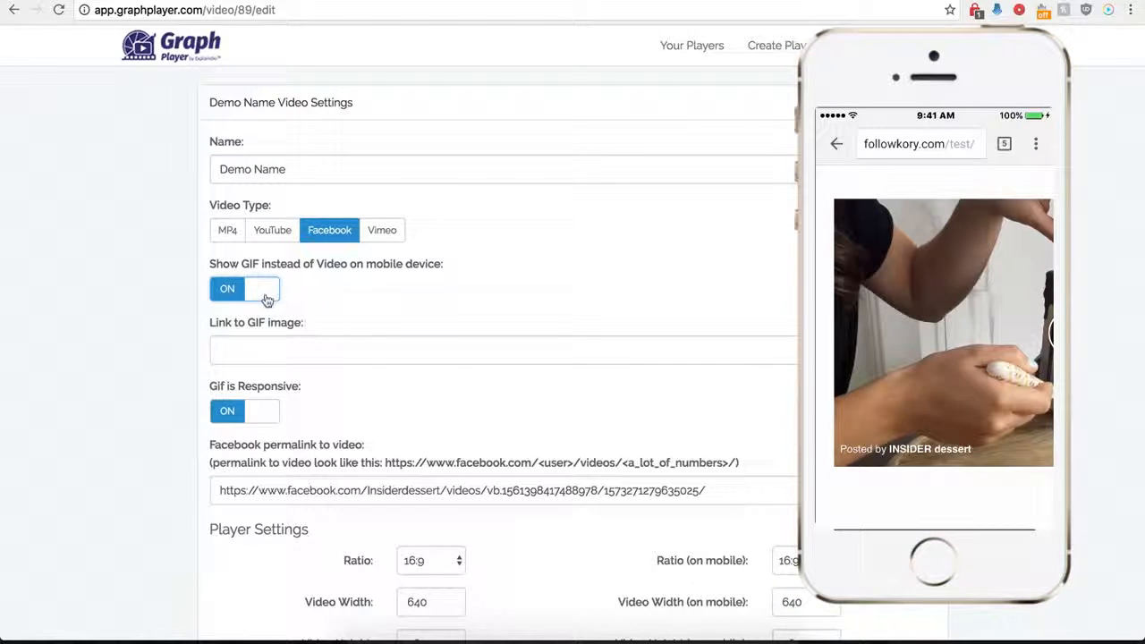
click(268, 348)
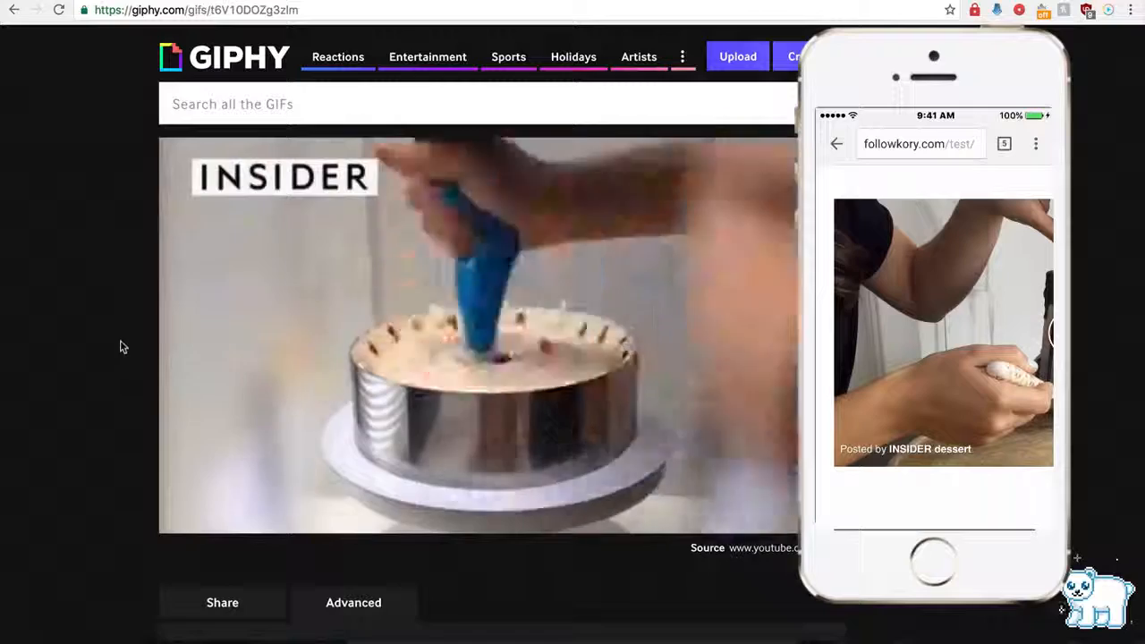
Copy the cake GIF's link from its GIPHY page, paste it as the player's link to GIF image and save the player
scroll(117, 365, down, 1)
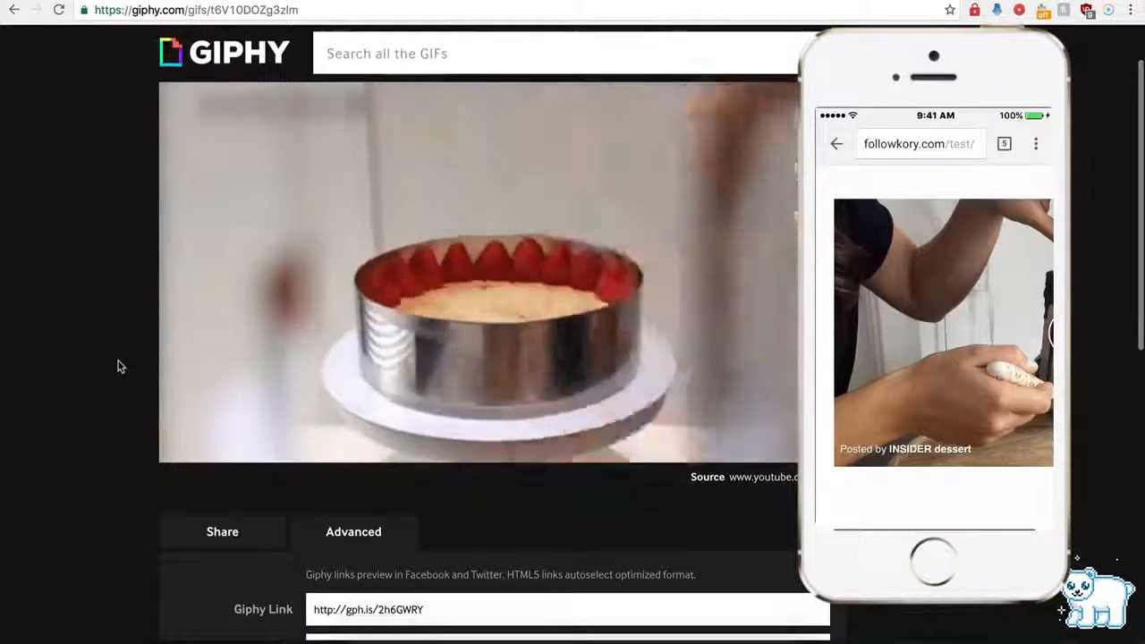
scroll(264, 369, down, 3)
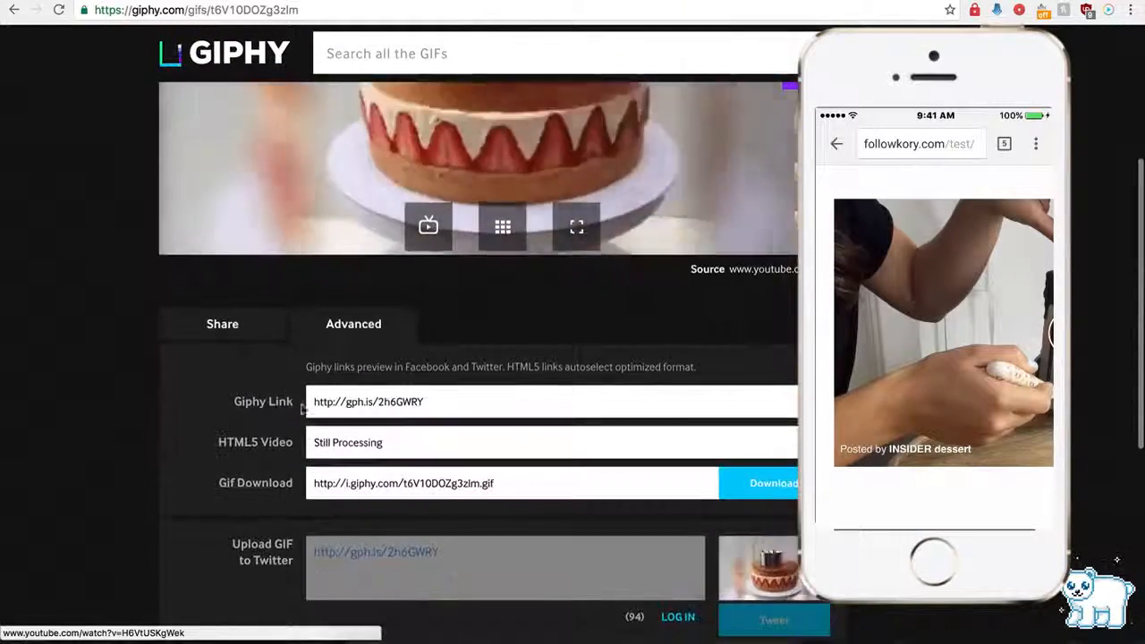
click(354, 402)
key(super+c)
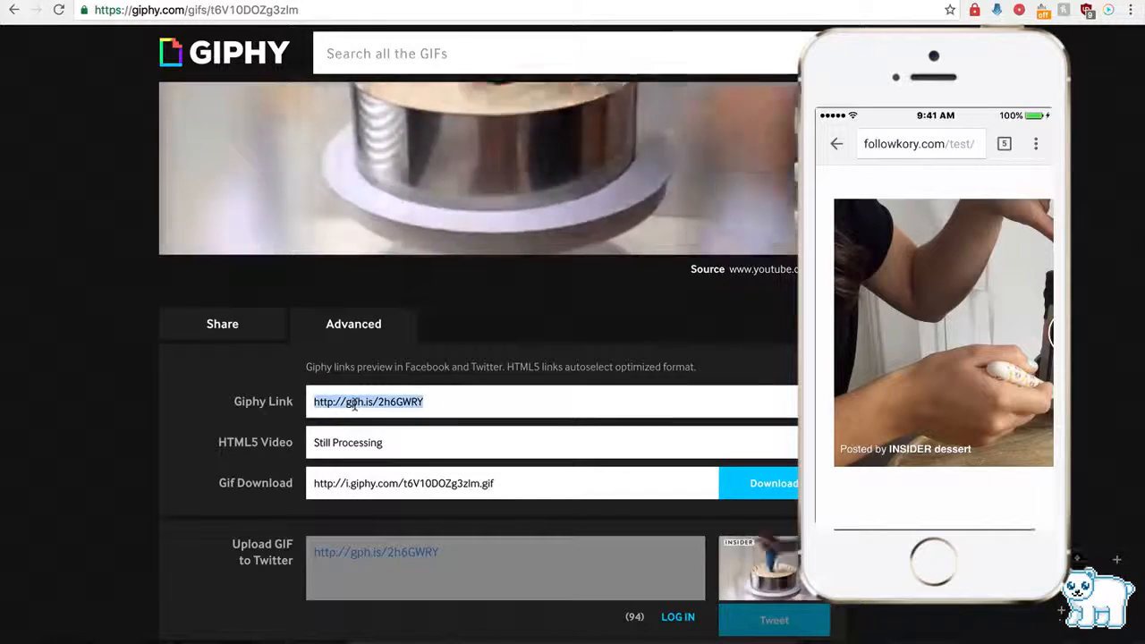
key(super+Tab)
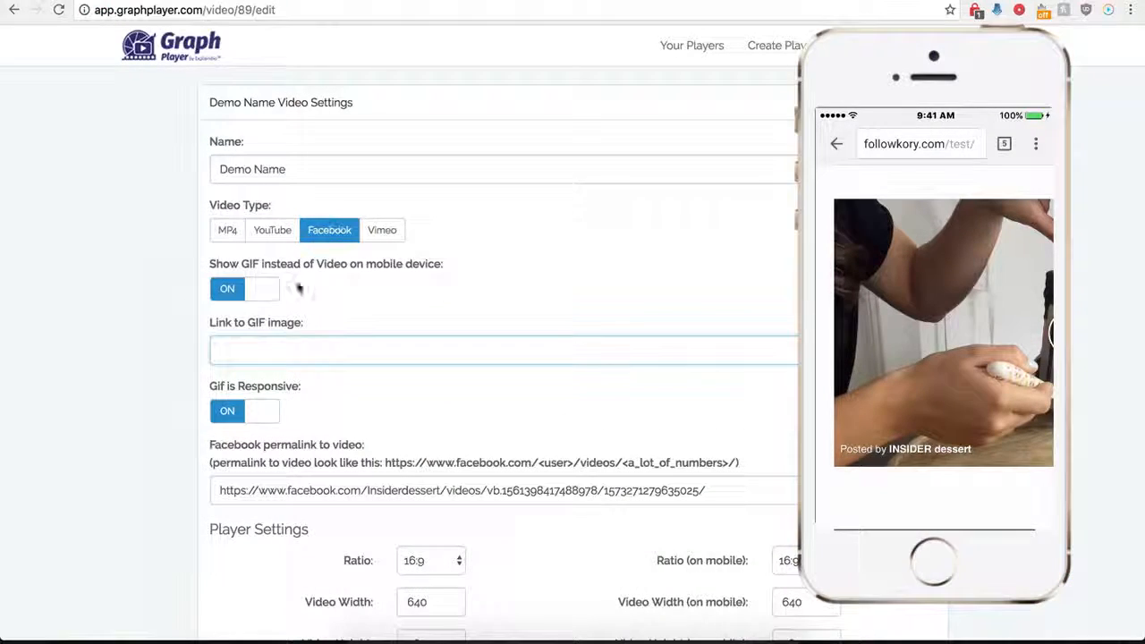
key(super+v)
scroll(172, 444, down, 3)
scroll(170, 438, down, 3)
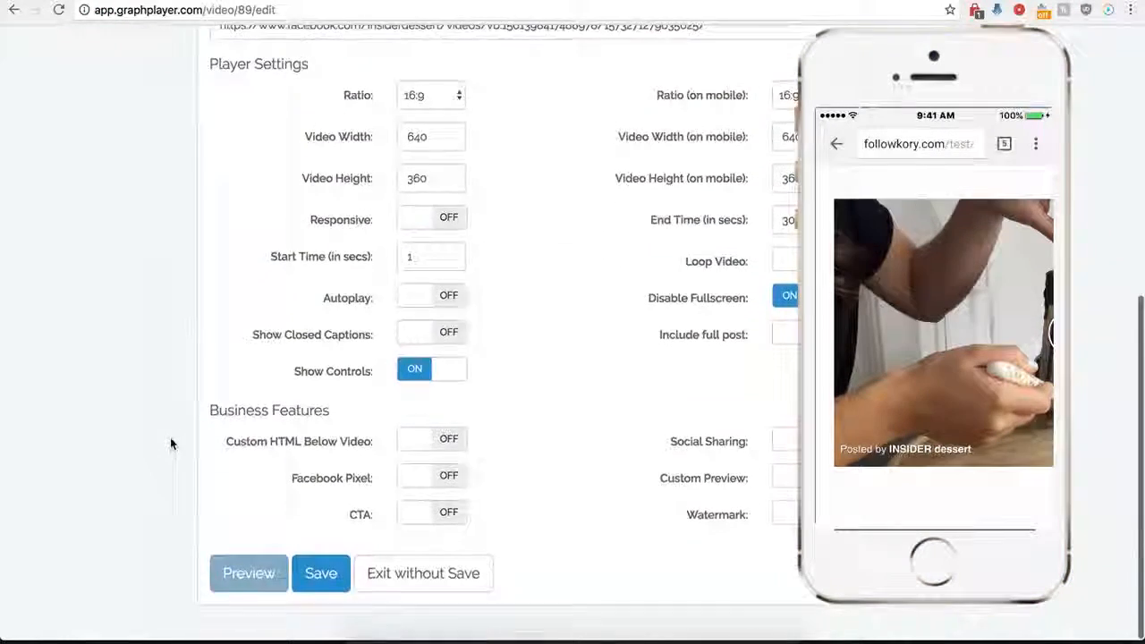
click(320, 590)
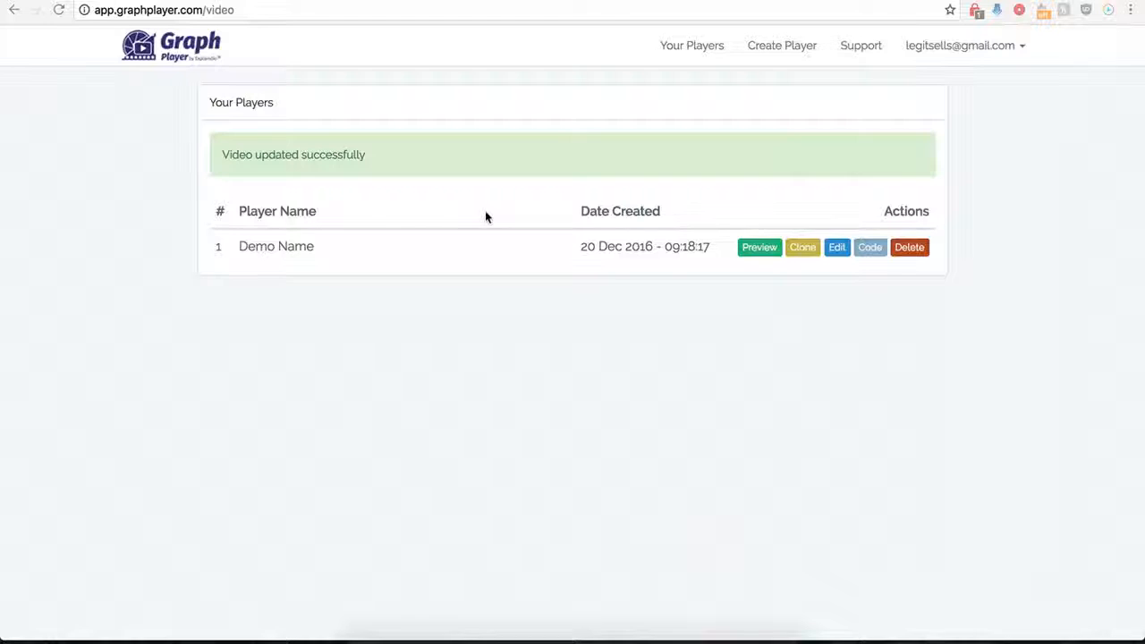
Reopen the Demo Name player for editing, turn on Include full post and save the player
click(835, 249)
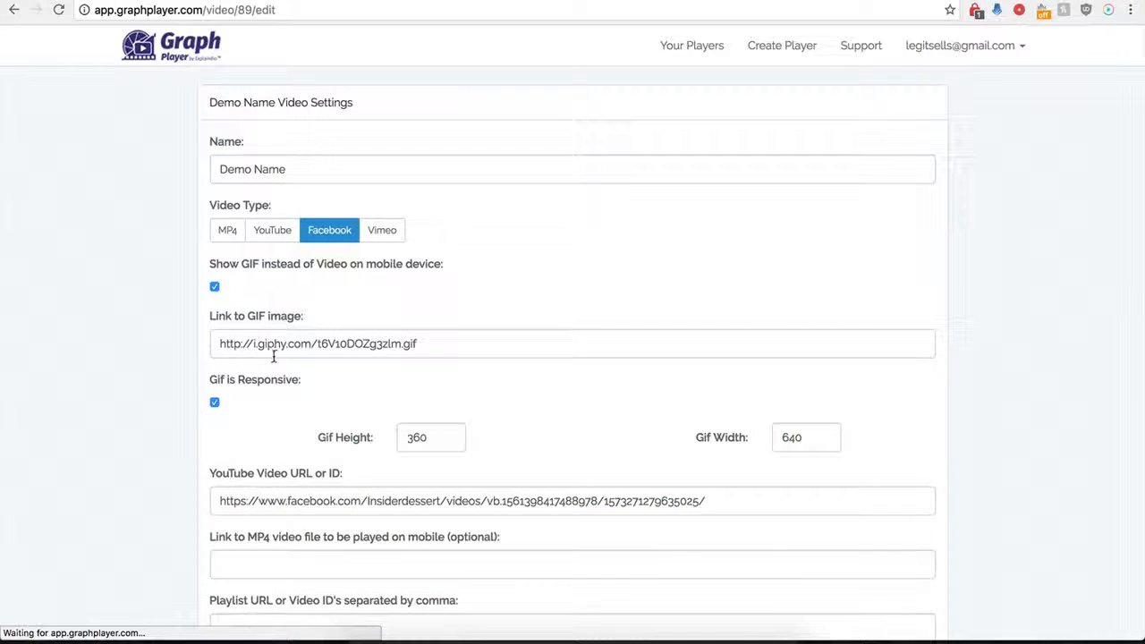
scroll(191, 434, down, 2)
scroll(191, 434, down, 8)
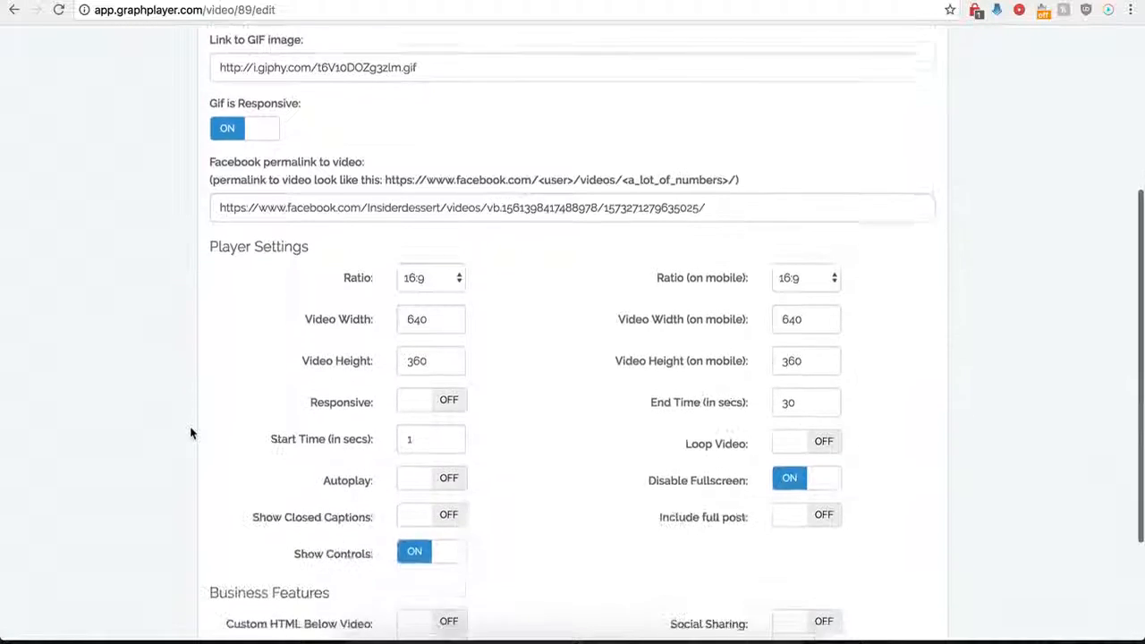
scroll(191, 434, down, 2)
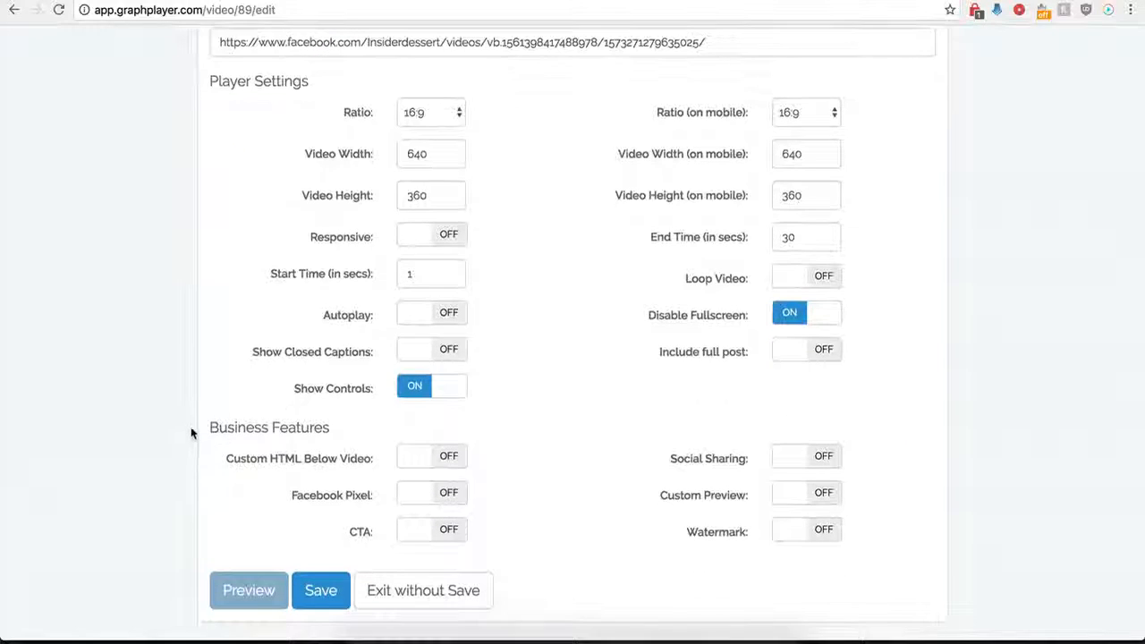
click(823, 351)
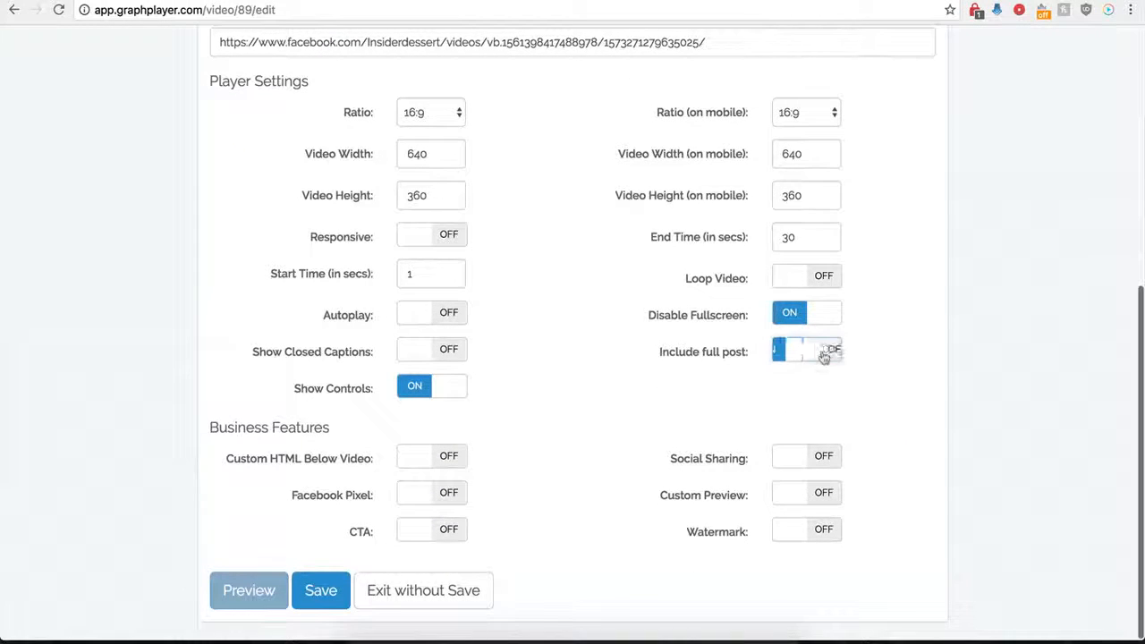
click(304, 590)
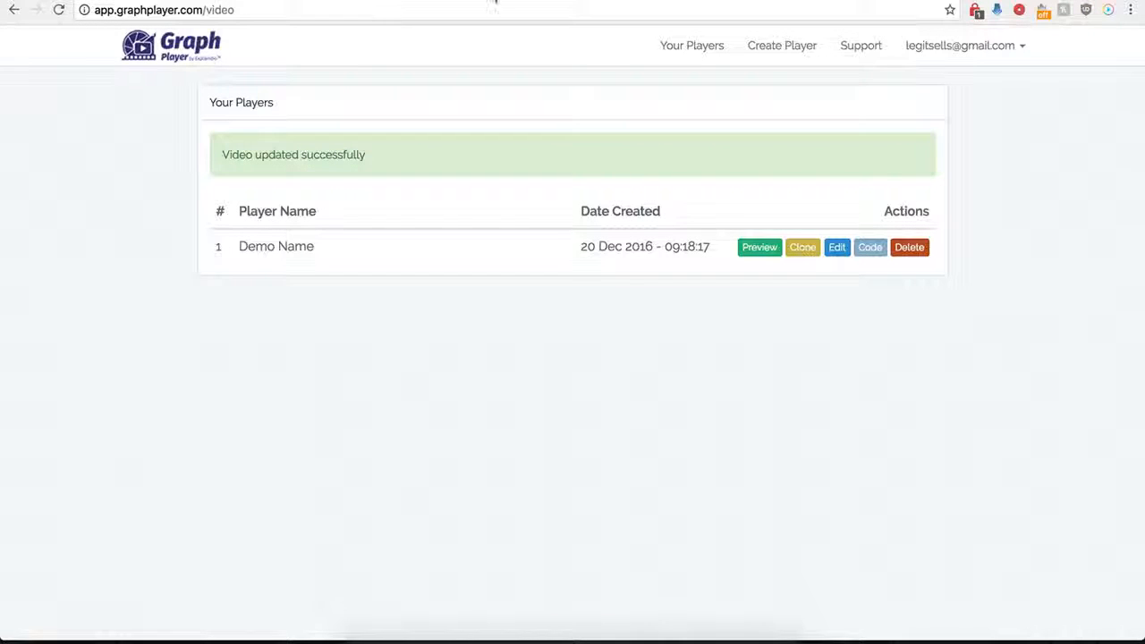
Reload the WordPress Test page, open the embedded post's comments on Facebook, and return to the GraphPlayer player list
click(494, 2)
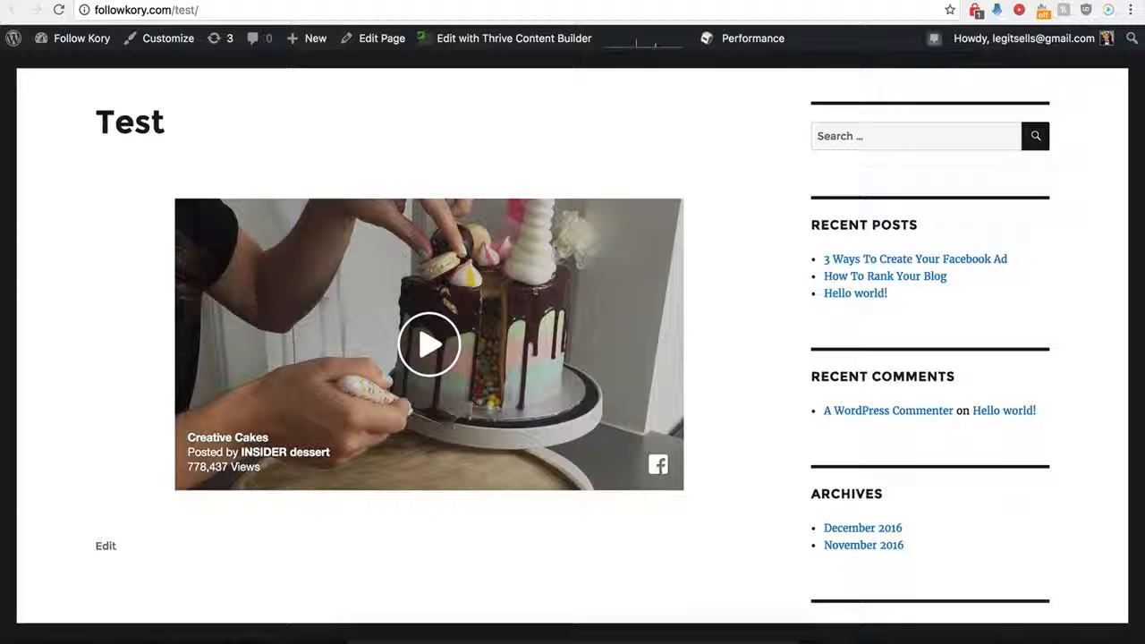
click(59, 11)
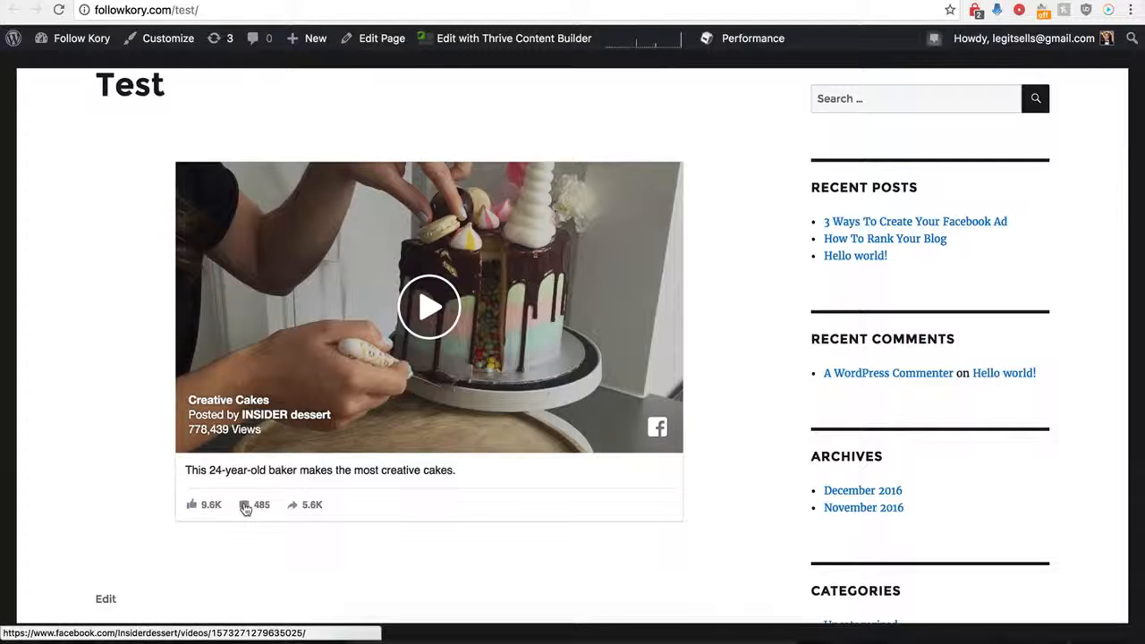
click(246, 508)
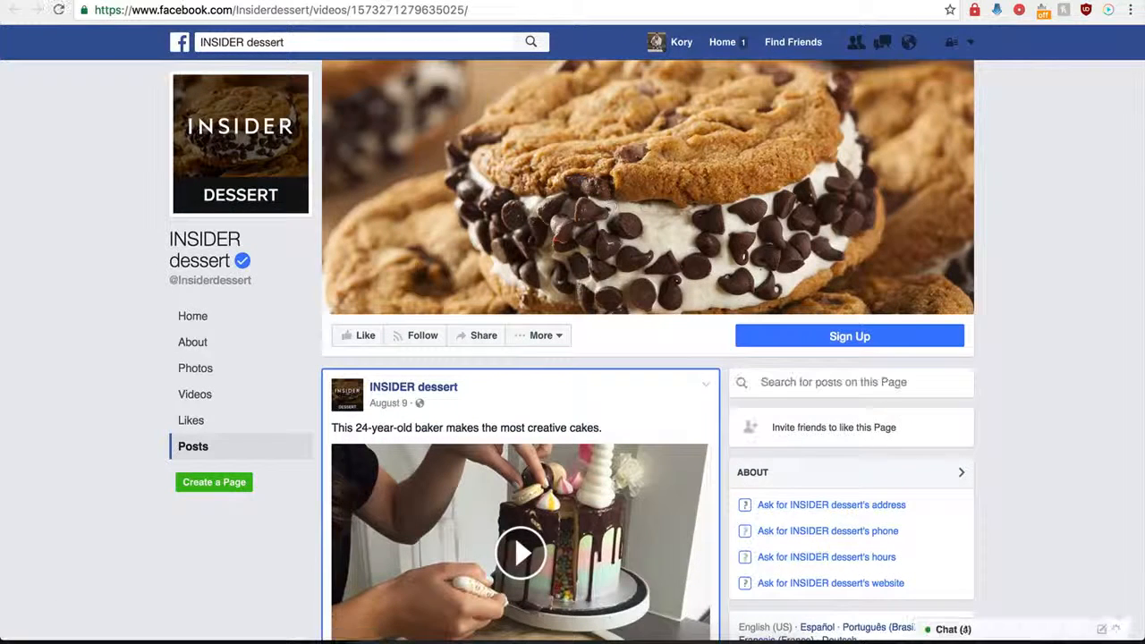
key(ctrl+w)
key(ctrl+shift+Tab)
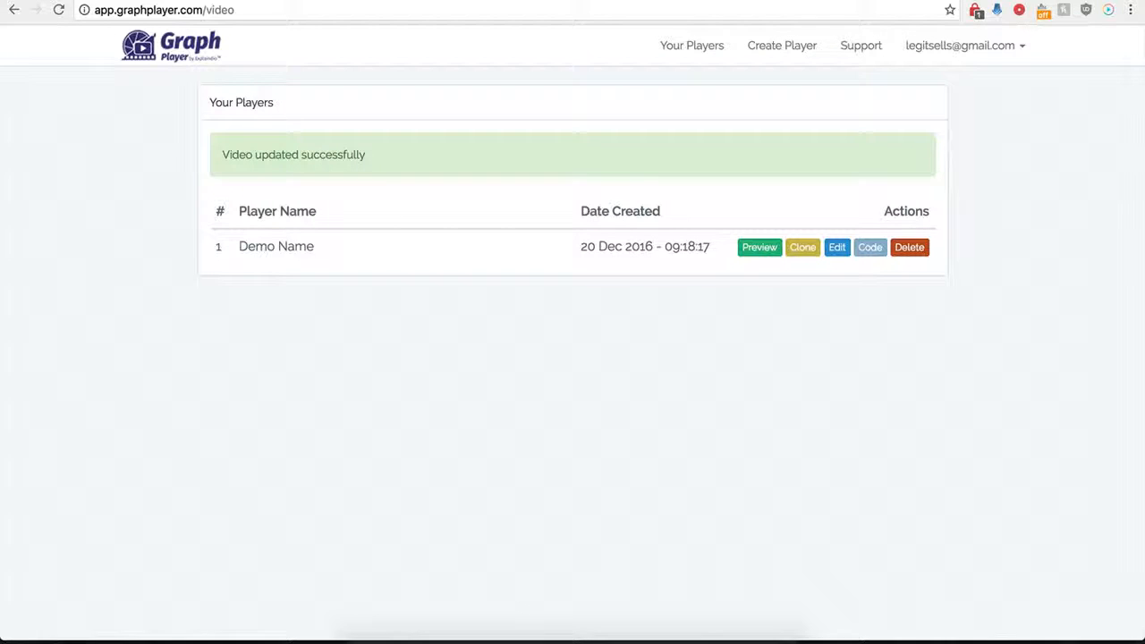
Reopen the Demo Name player for editing and turn on Custom HTML Below Video
click(839, 254)
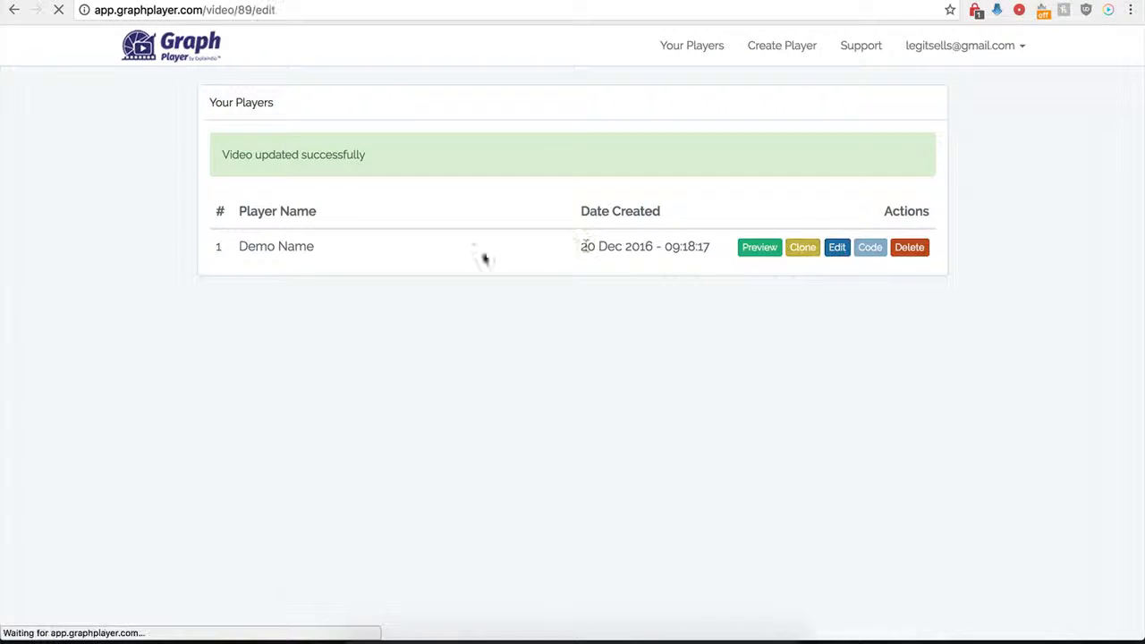
scroll(248, 442, down, 5)
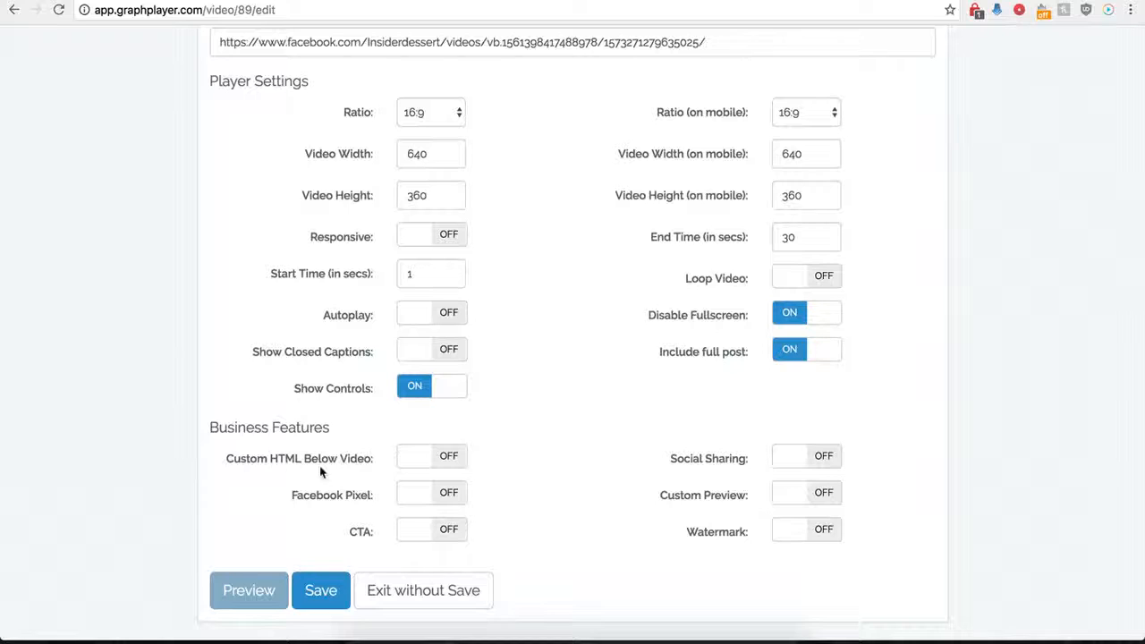
click(447, 456)
scroll(485, 496, down, 2)
scroll(487, 496, down, 2)
click(424, 352)
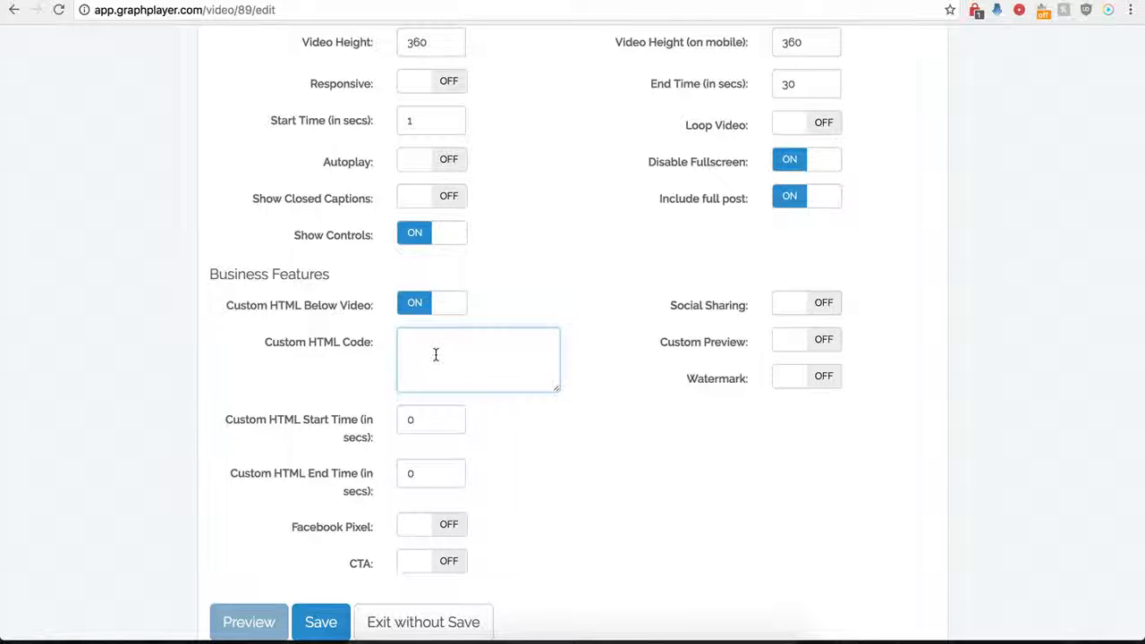
Try a custom HTML start time of 120 seconds
drag(424, 425, 396, 421)
drag(435, 472, 399, 473)
click(418, 427)
click(445, 353)
scroll(447, 358, up, 4)
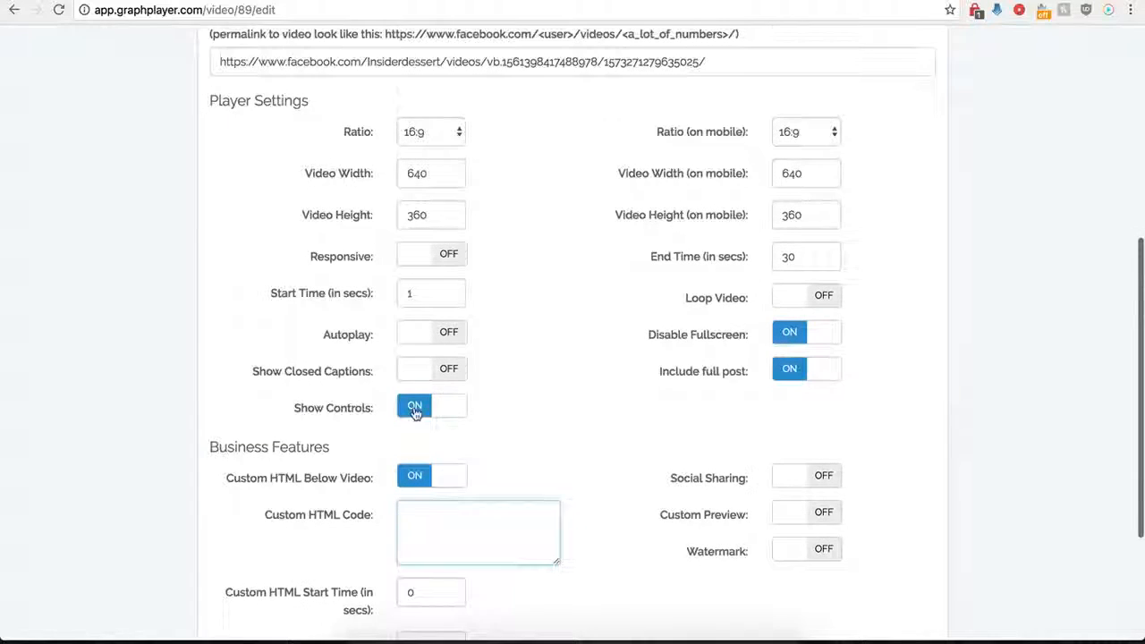
scroll(414, 407, down, 2)
scroll(433, 400, down, 1)
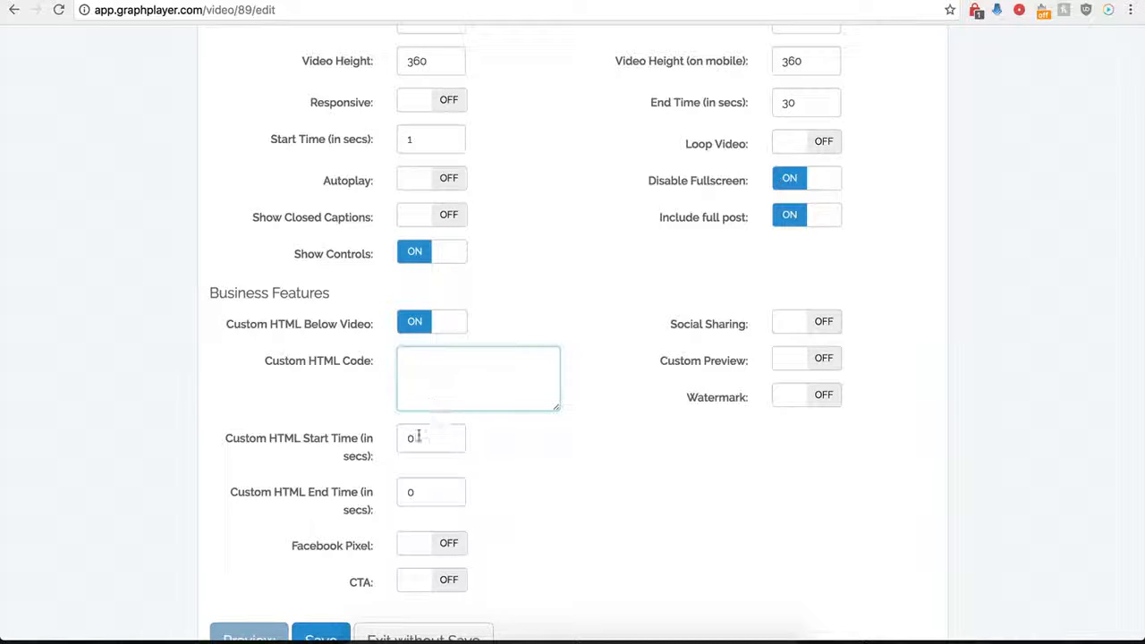
drag(438, 437, 400, 438)
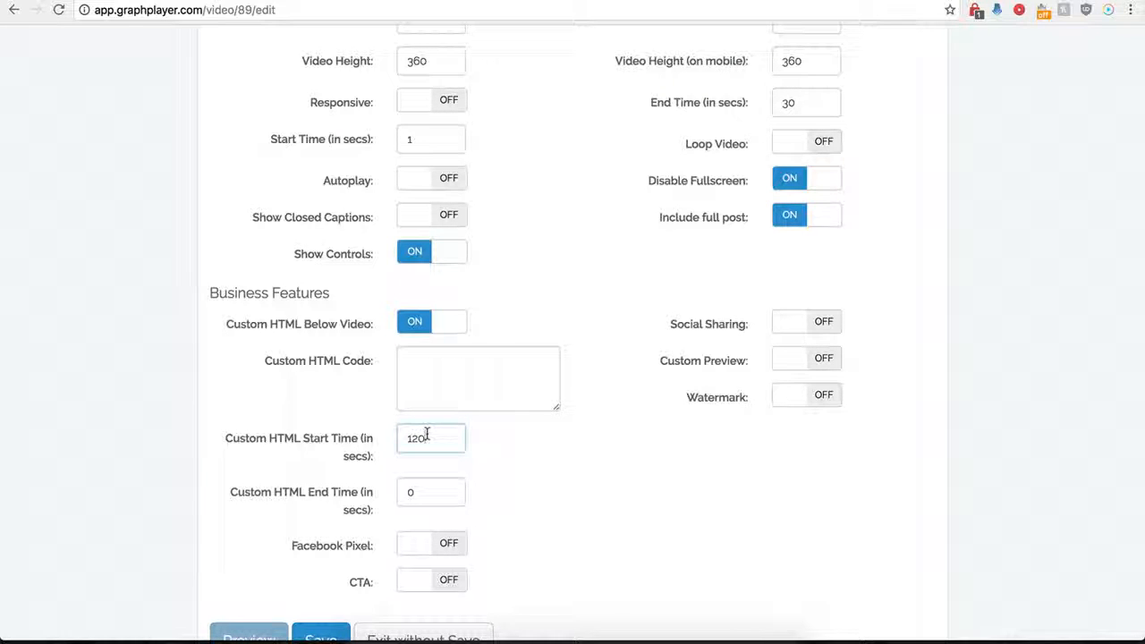
Paste the centered image code for buy-now-button-16.png from kompozer-tutorial.com as the custom HTML code and enlarge its text box
click(425, 367)
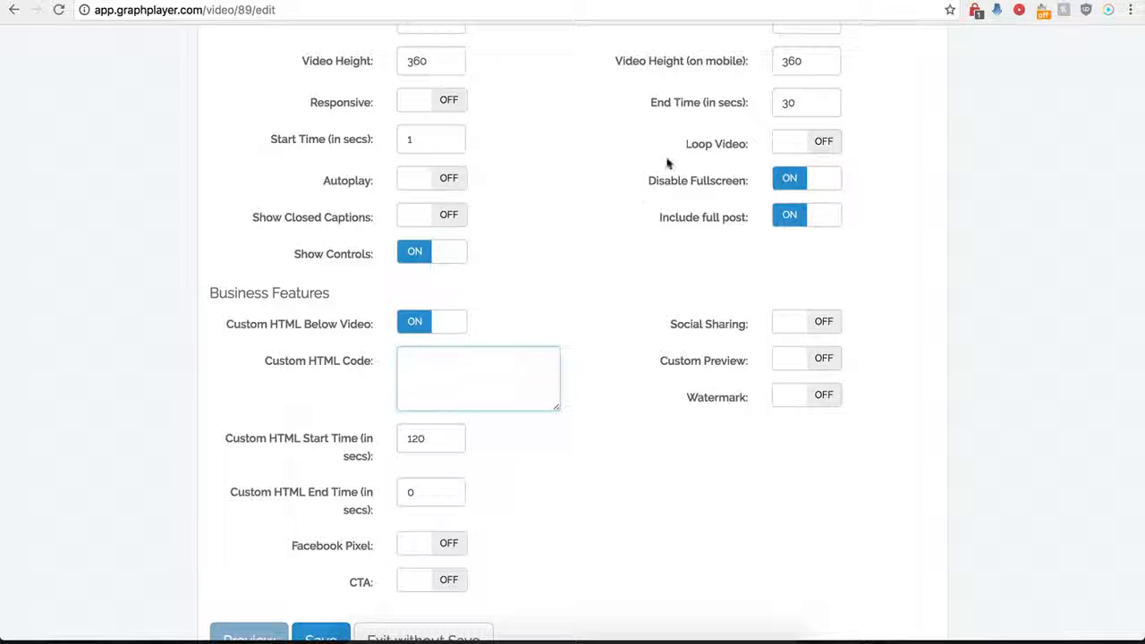
scroll(507, 371, down, 1)
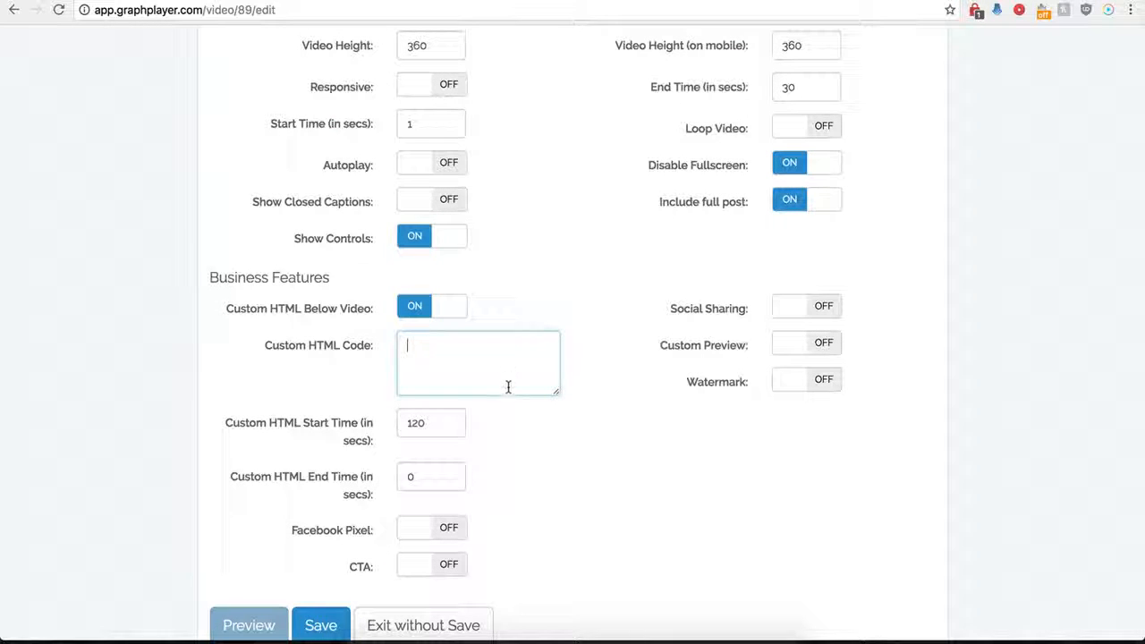
key(super+v)
drag(555, 395, 594, 445)
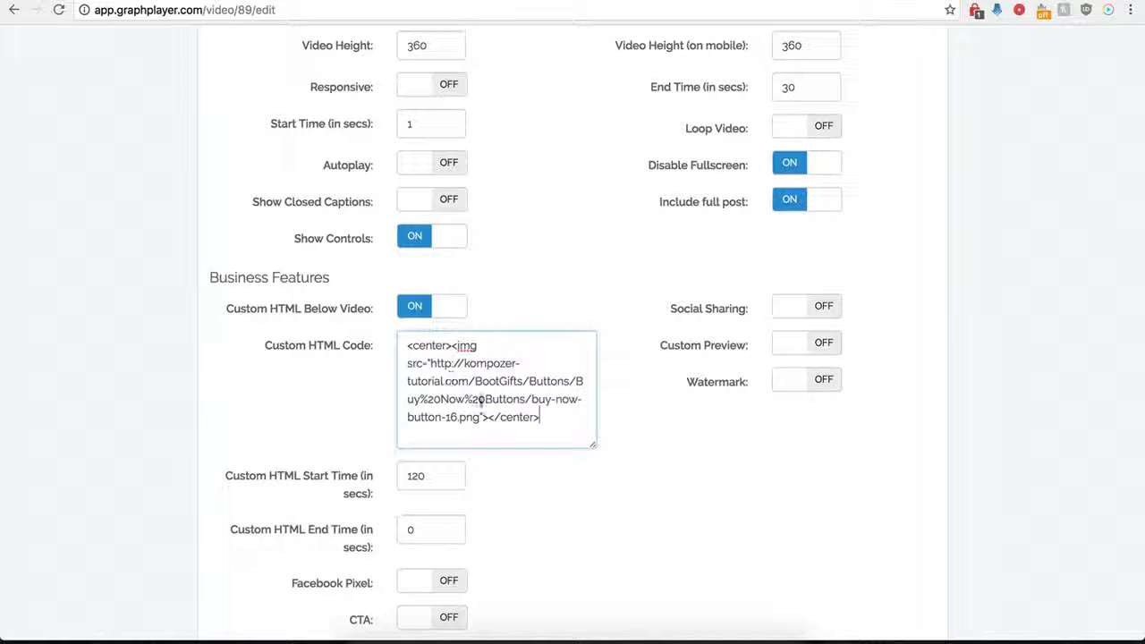
Set the custom HTML start time to 0 seconds and save the player
click(436, 464)
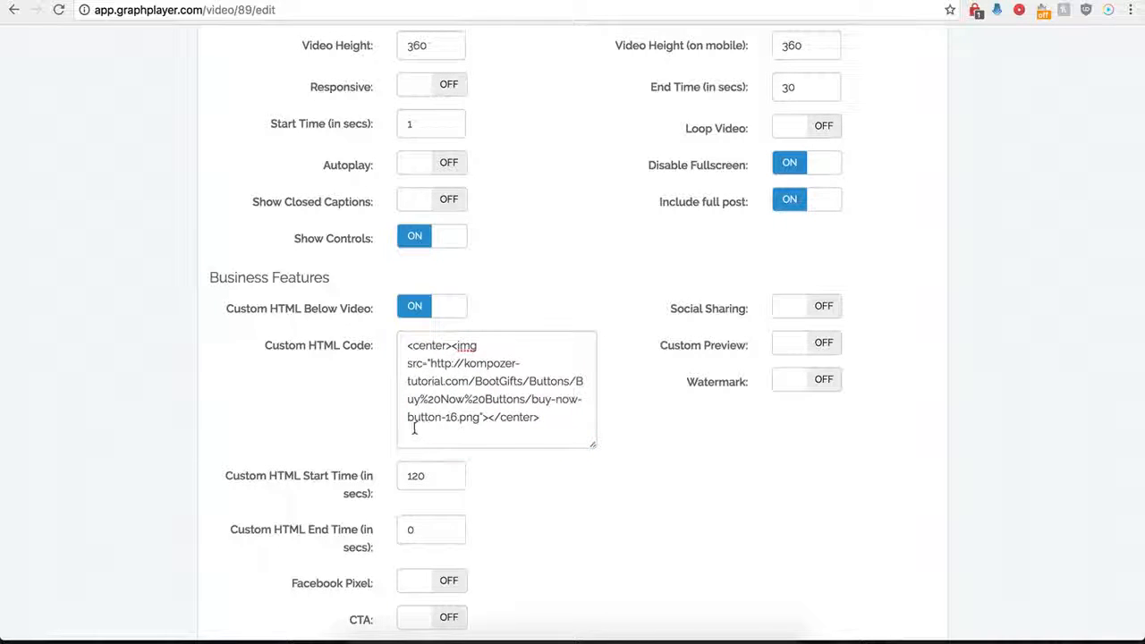
double_click(412, 477)
text(0)
click(534, 538)
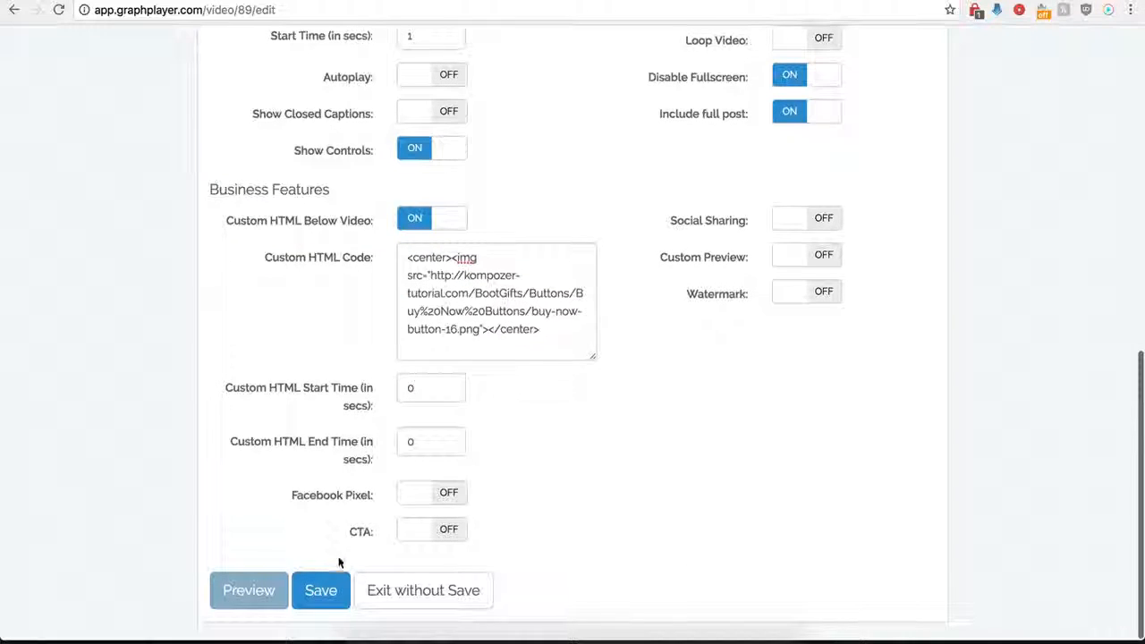
click(320, 590)
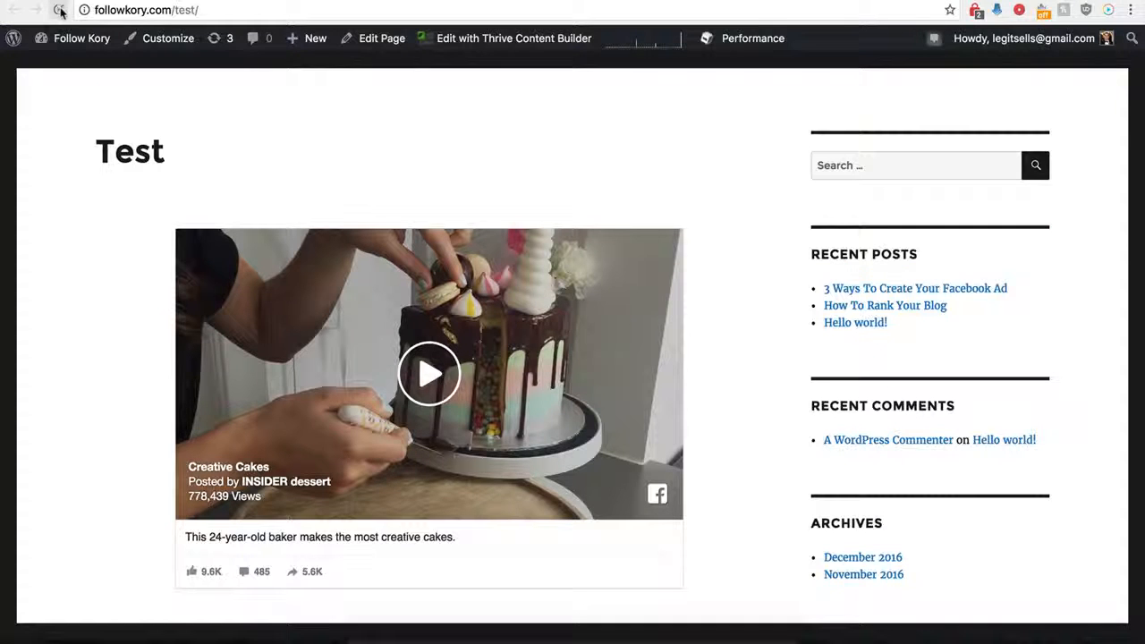
Reload the WordPress Test page and examine the custom HTML content below the embedded Facebook post
click(60, 11)
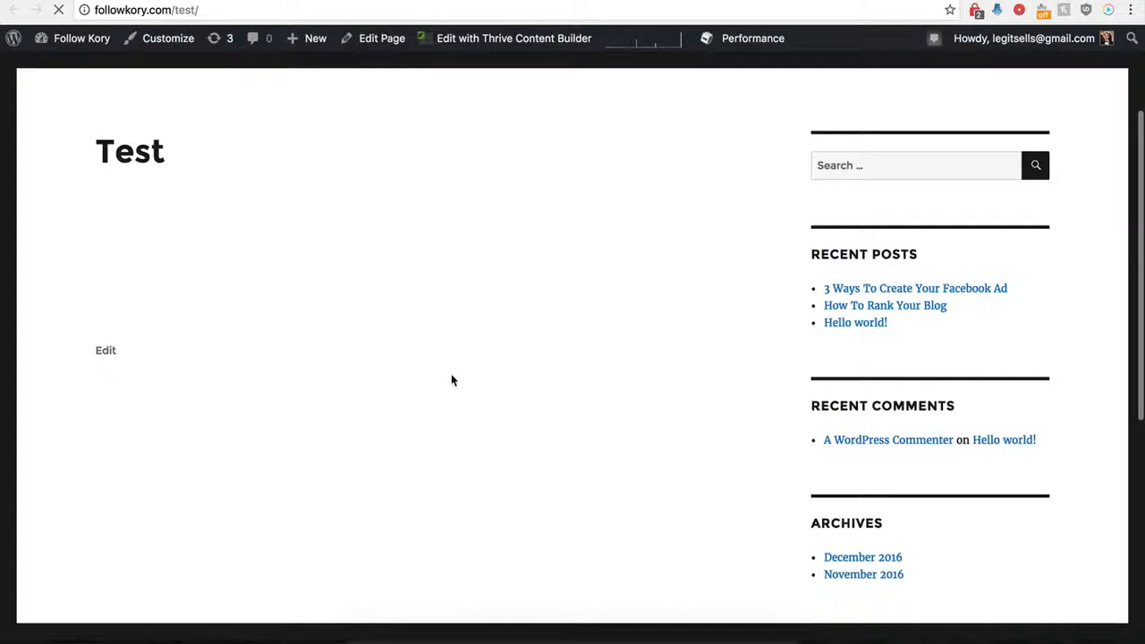
scroll(409, 403, down, 2)
scroll(408, 402, down, 5)
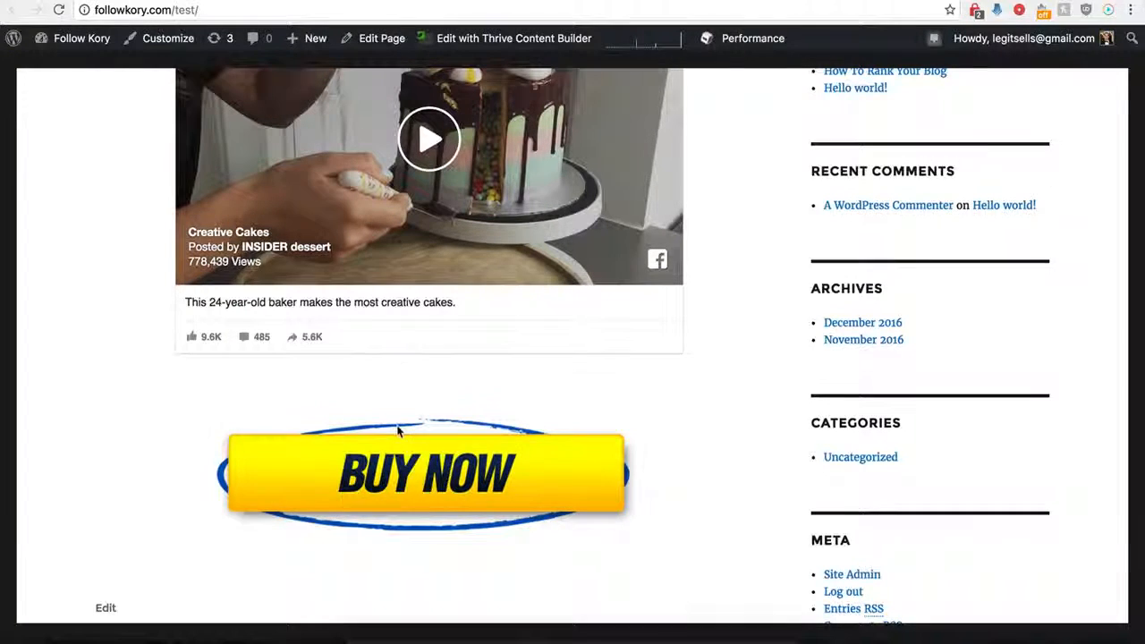
scroll(412, 415, up, 2)
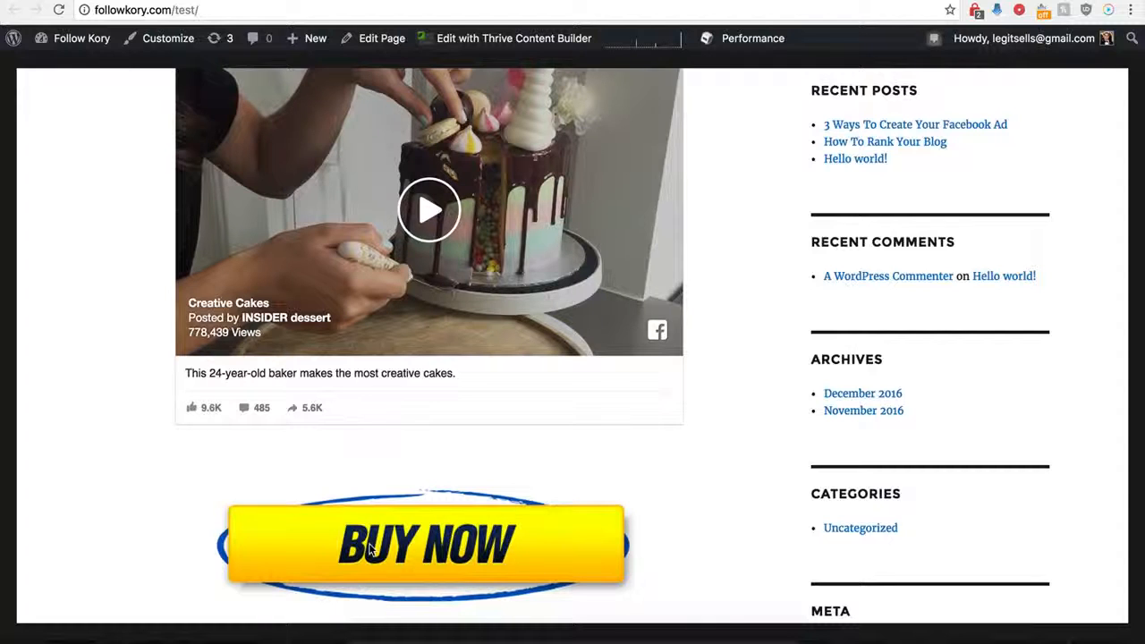
scroll(390, 503, up, 2)
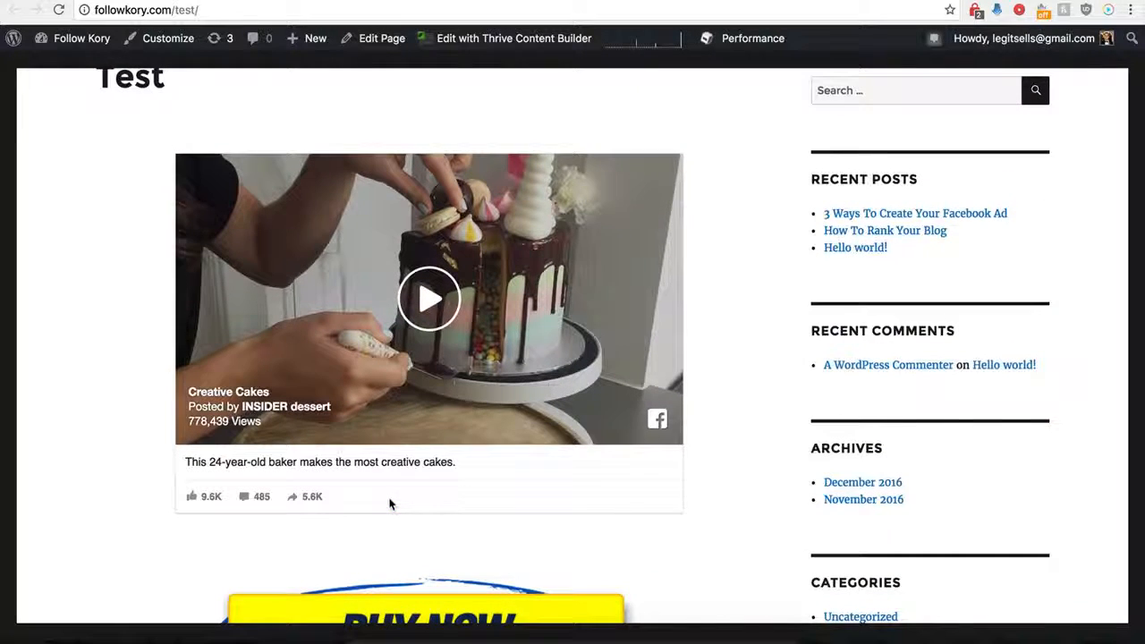
scroll(390, 503, down, 1)
scroll(391, 503, up, 3)
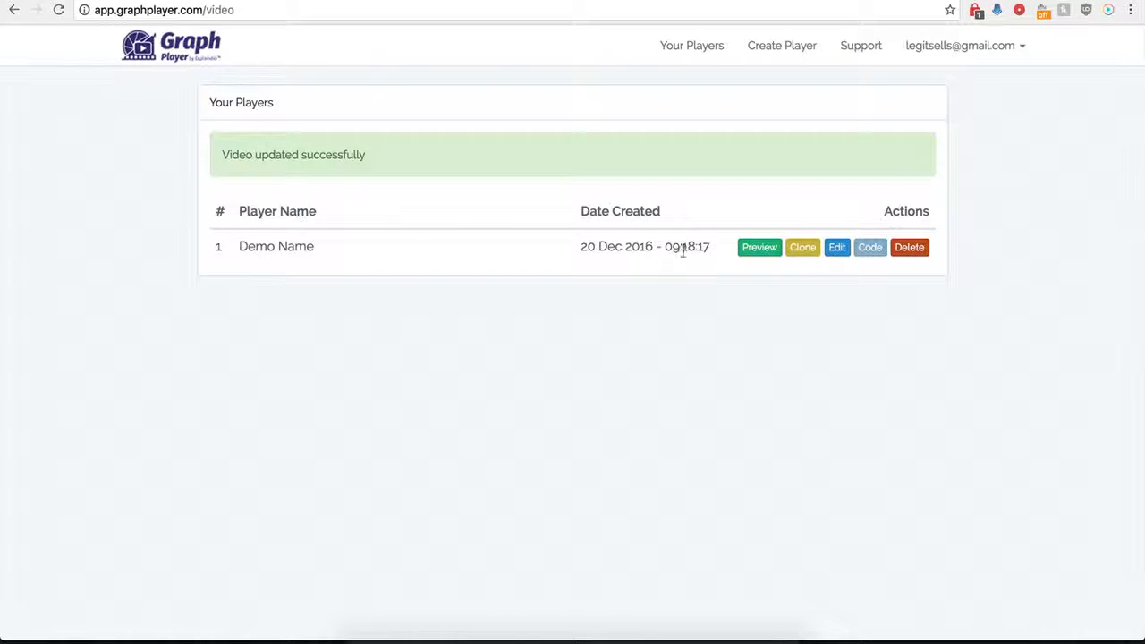
Open the Demo Name player for editing and turn off the custom HTML below the video
click(836, 247)
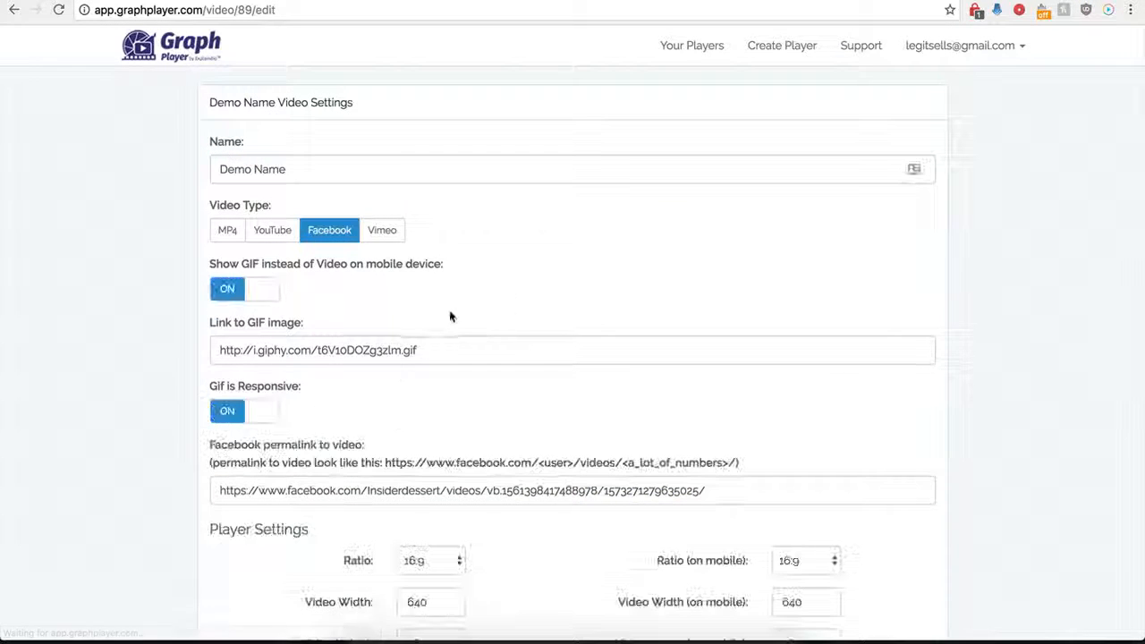
scroll(202, 486, down, 5)
scroll(202, 486, down, 3)
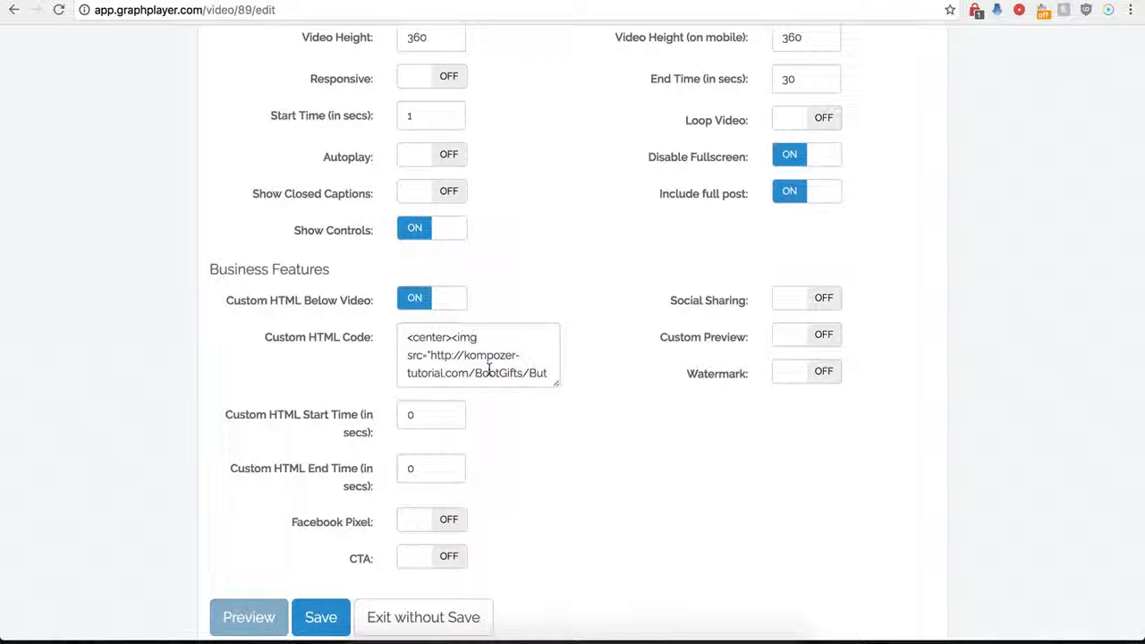
click(416, 297)
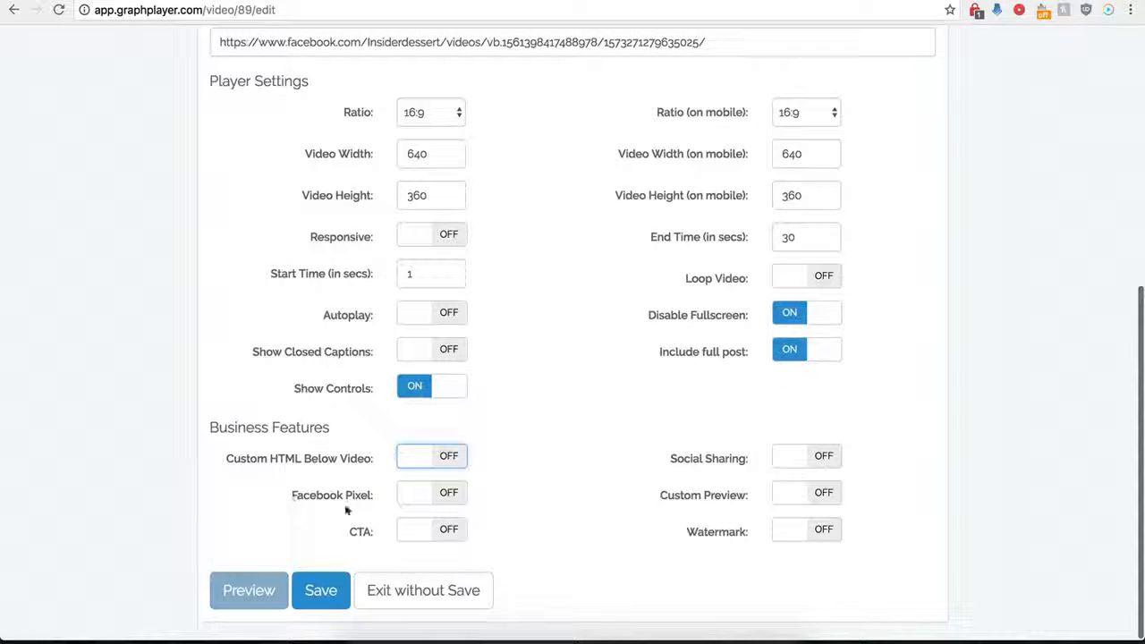
Try the Facebook Pixel option and its pixel code field
click(452, 495)
scroll(403, 519, down, 2)
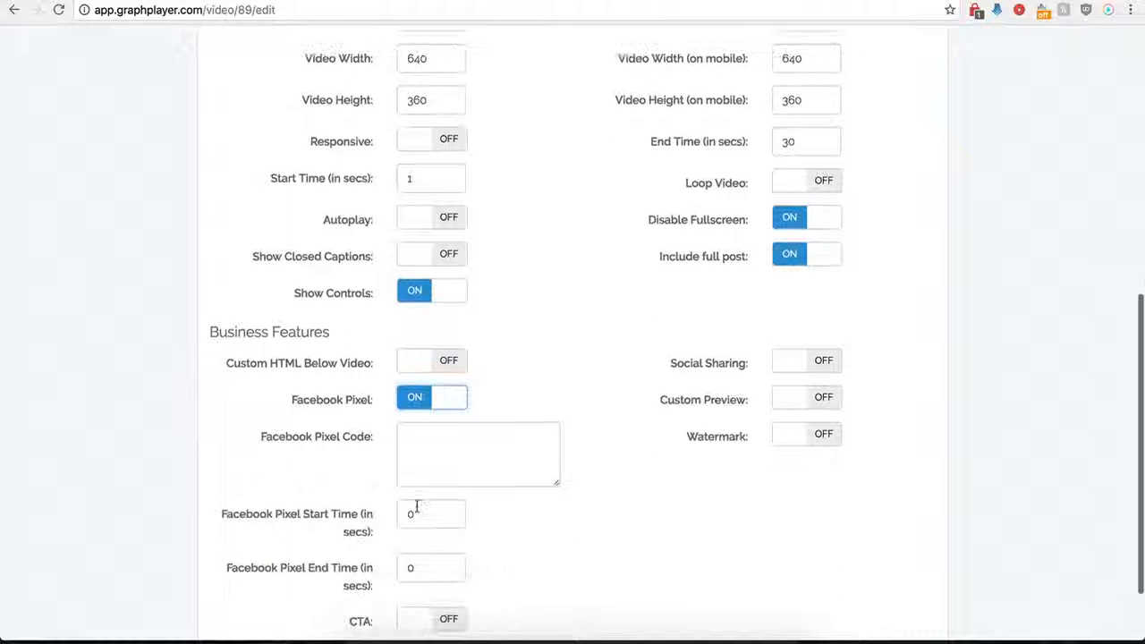
scroll(442, 452, down, 1)
click(447, 414)
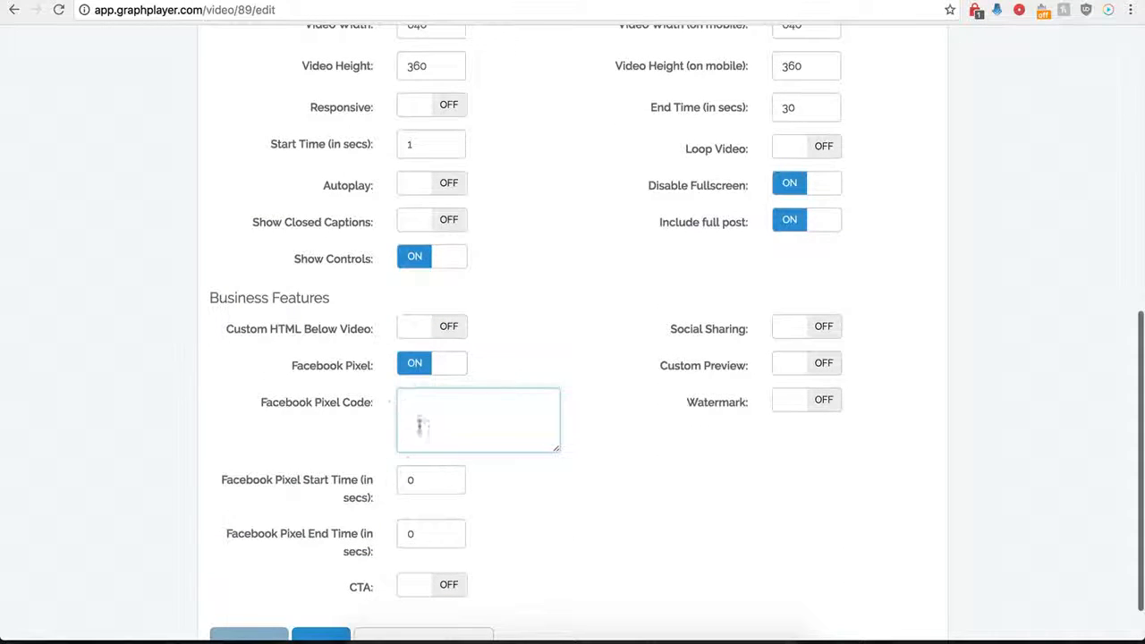
click(414, 365)
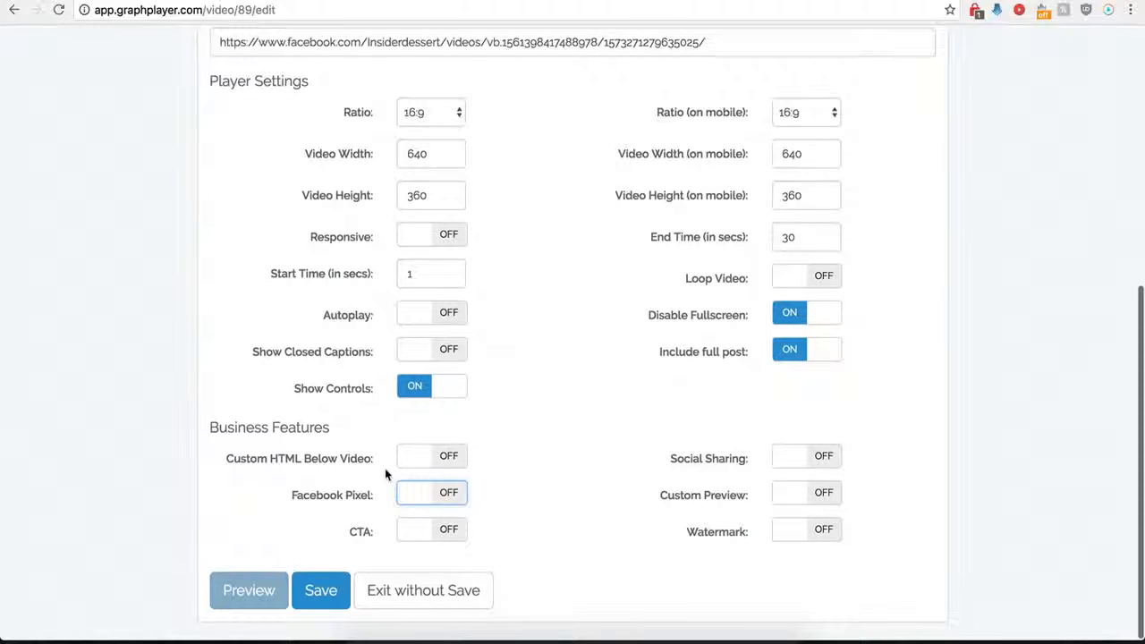
Enable the CTA and set its image URL to the buy-now button picture on kompozer-tutorial.com
click(451, 533)
scroll(516, 562, down, 5)
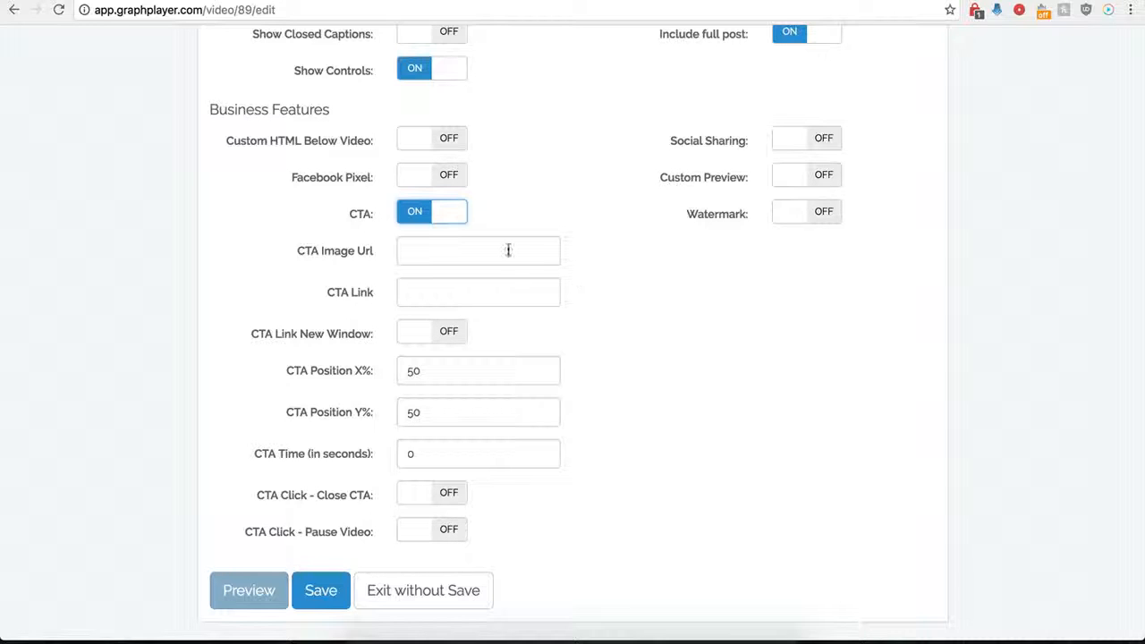
click(424, 248)
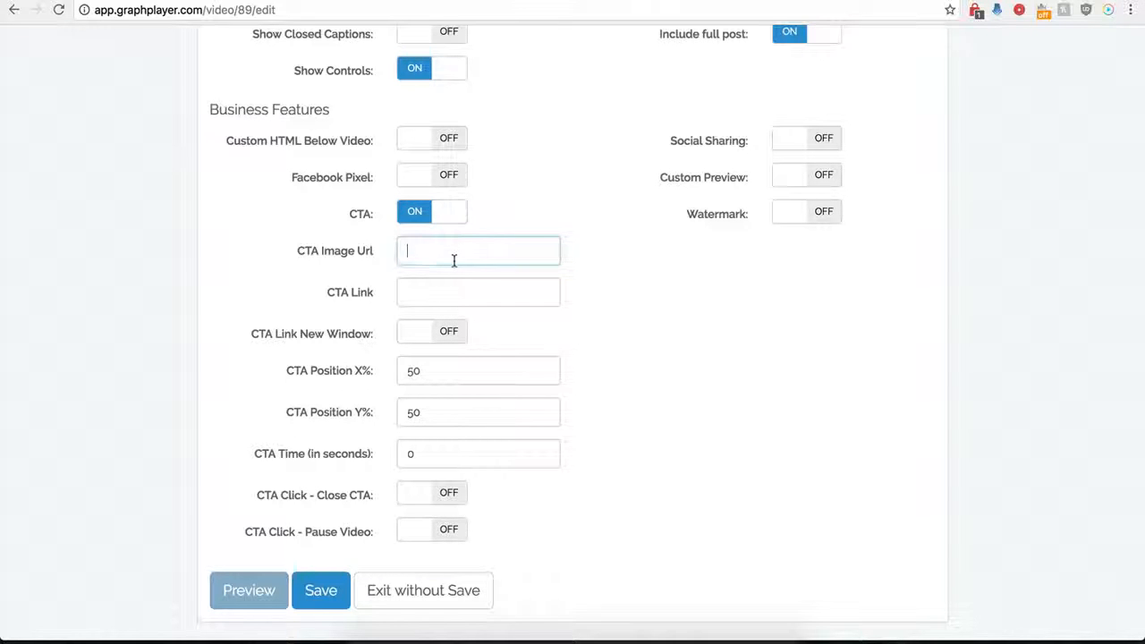
text(http://kompozer-tutorial.com/buy-now-button-dl.png)
click(474, 293)
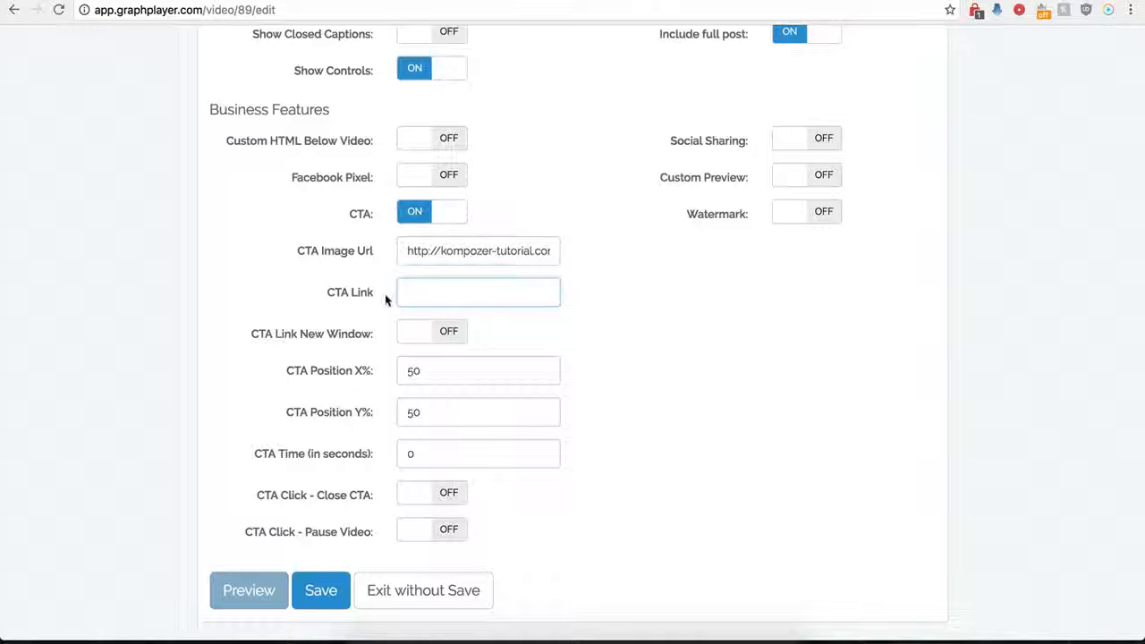
click(424, 294)
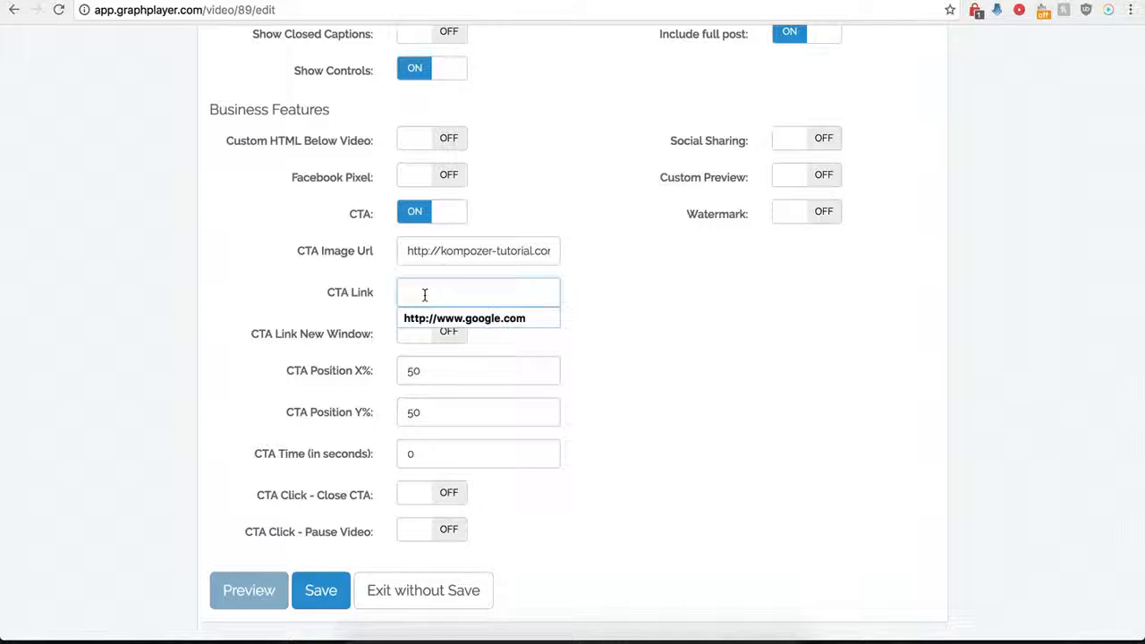
click(438, 319)
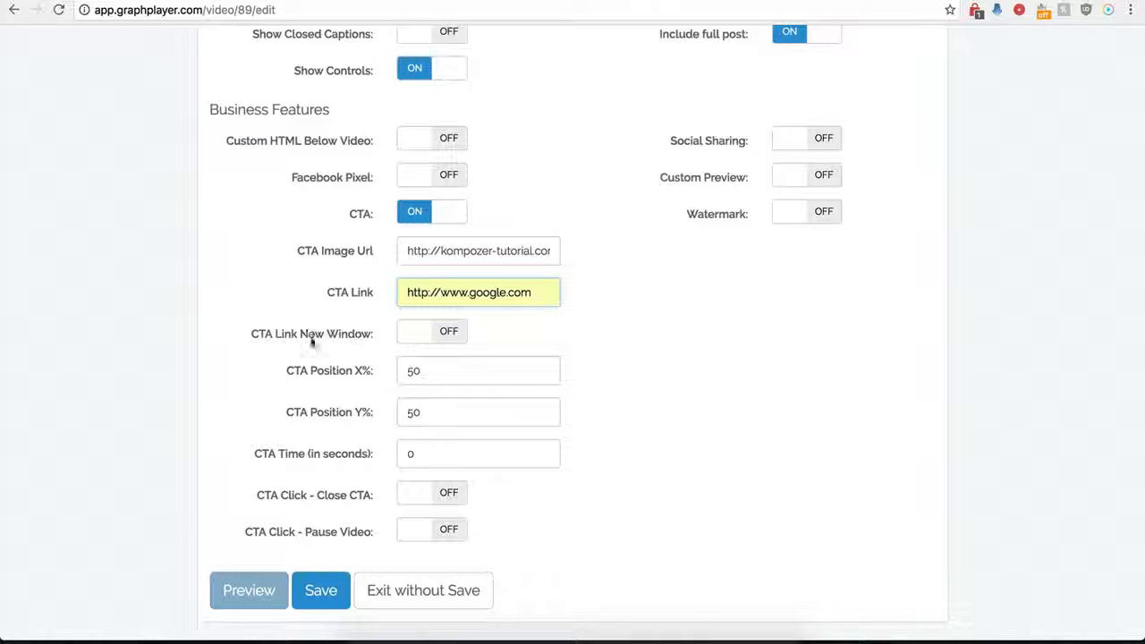
click(447, 333)
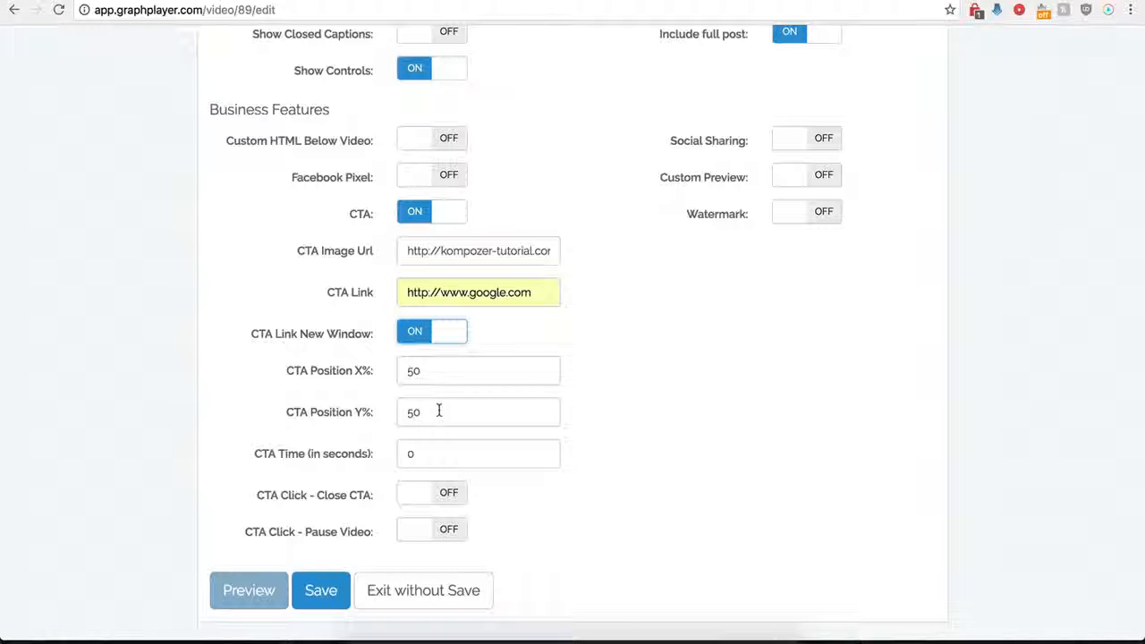
Try a CTA time of 12 seconds and return it to 0
drag(425, 454, 398, 453)
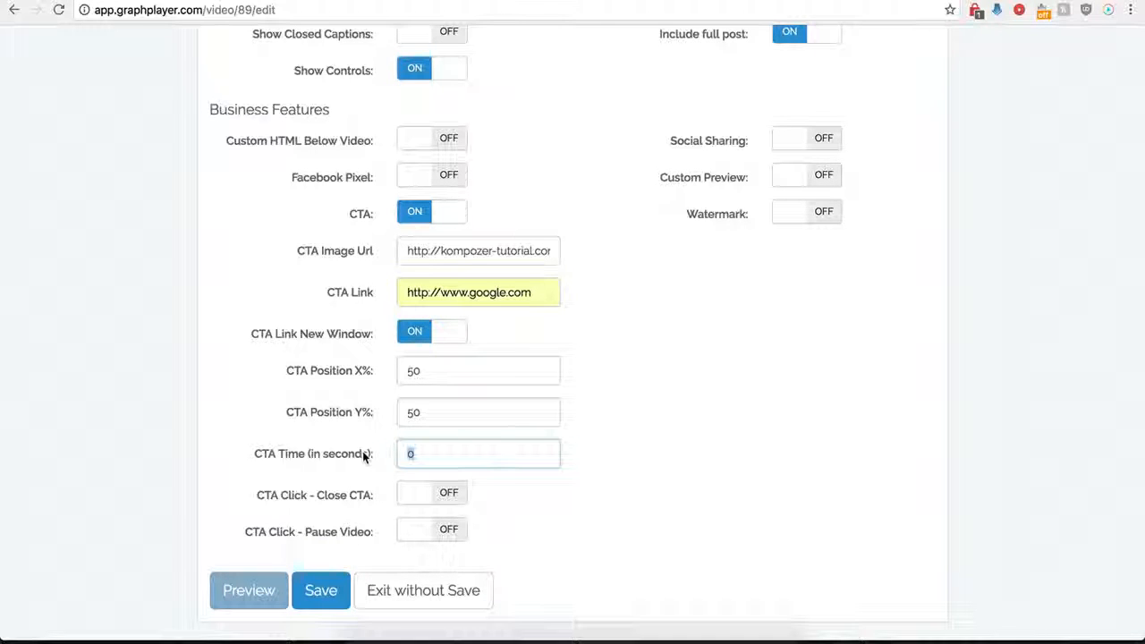
text(12)
key(BackSpace)
key(BackSpace)
text(0)
click(476, 532)
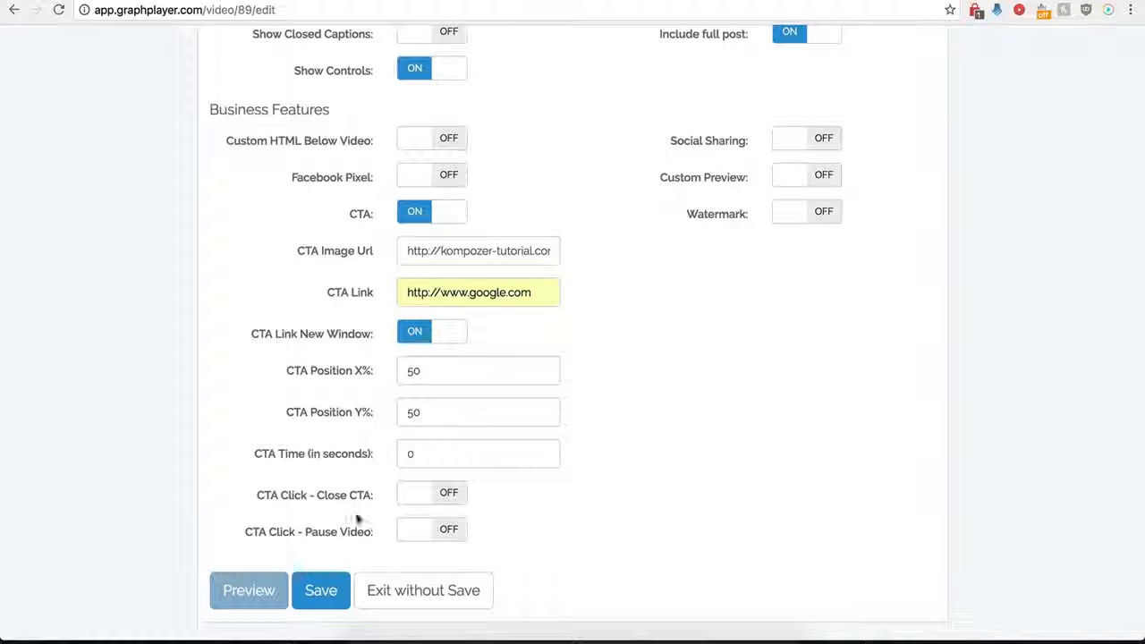
Save the player with the CTA set to close on click, and reload the WordPress Test page to check it
click(450, 499)
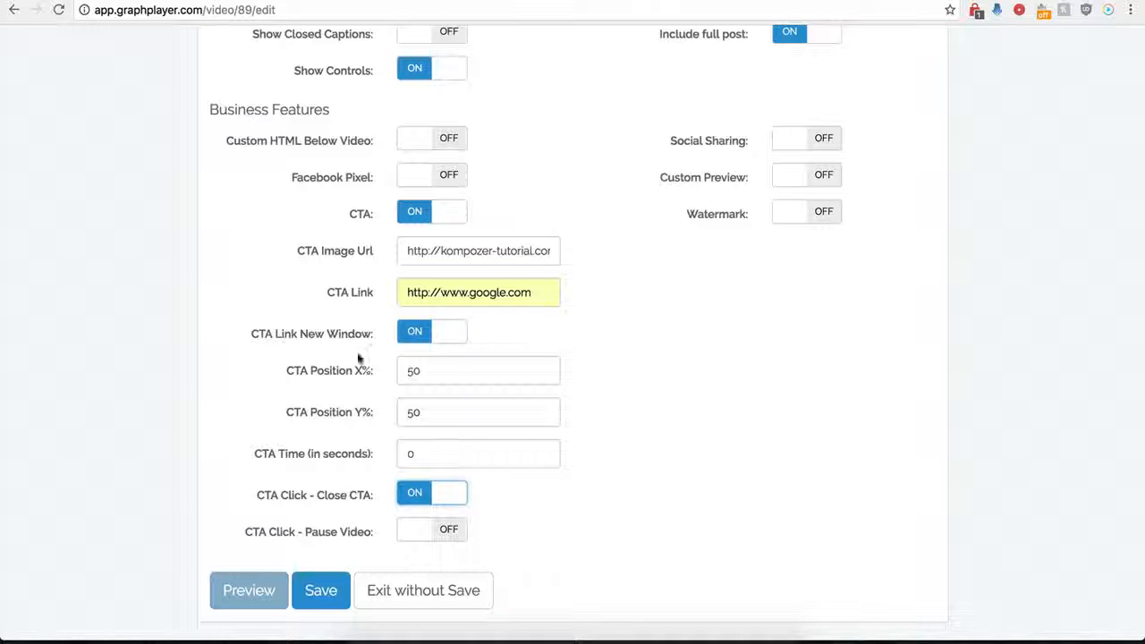
click(304, 601)
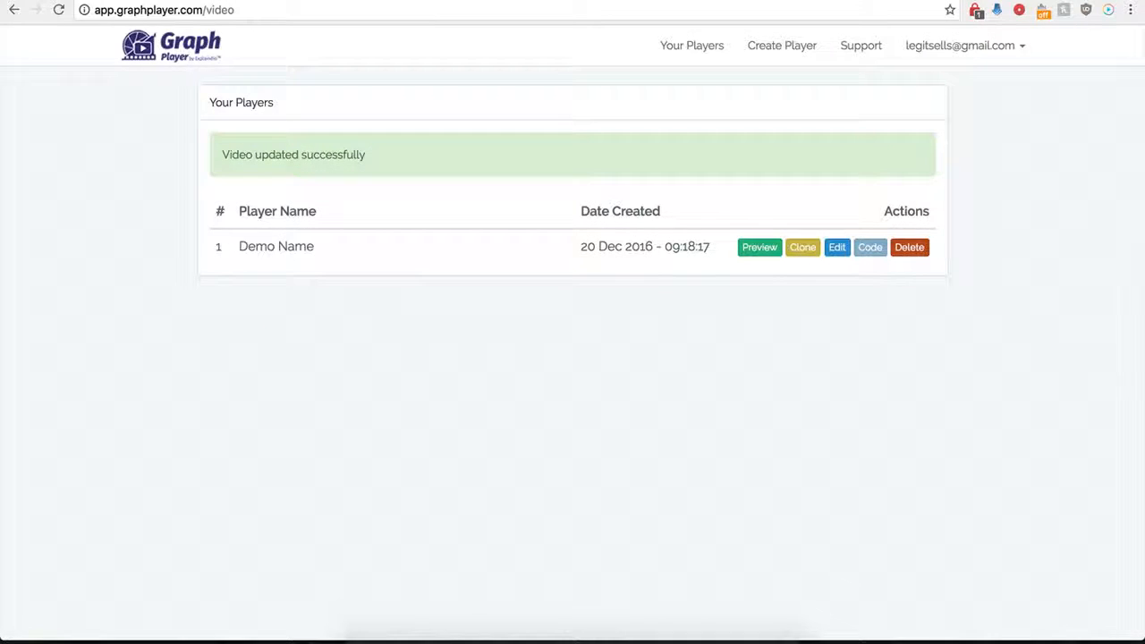
click(136, 0)
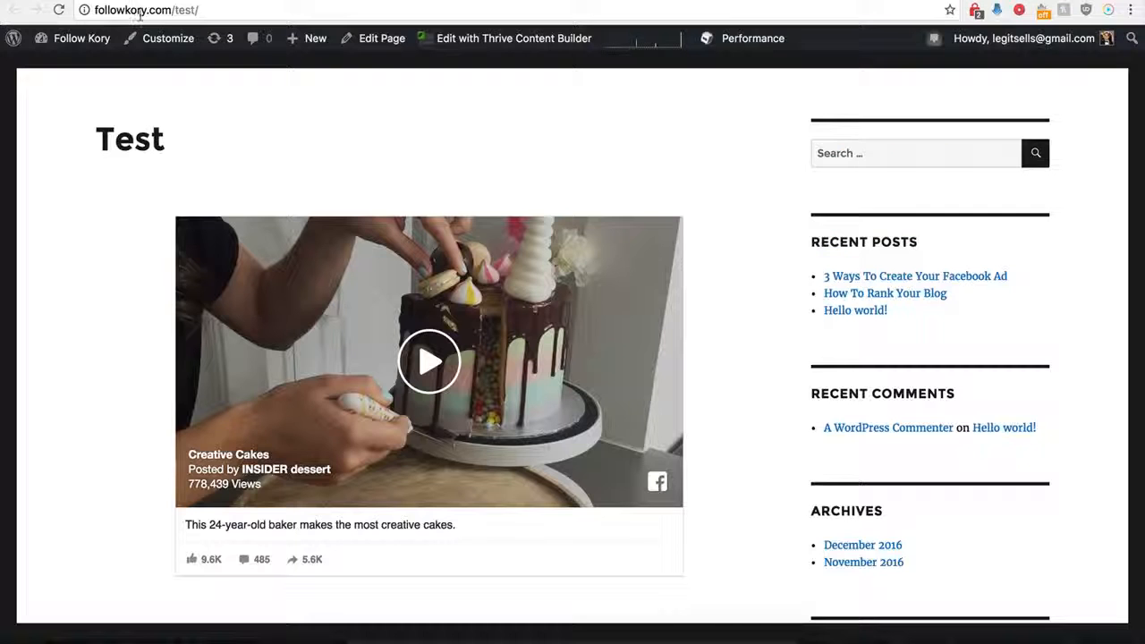
click(60, 10)
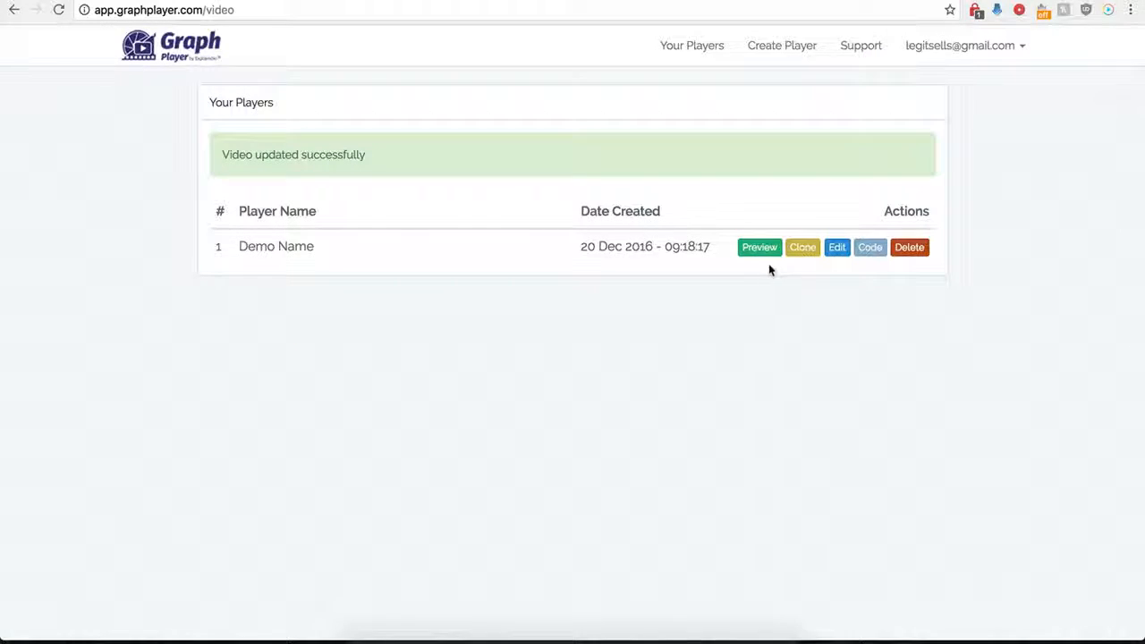
Reopen the Demo Name player, set the CTA's X position to 0%, and save the player
click(834, 248)
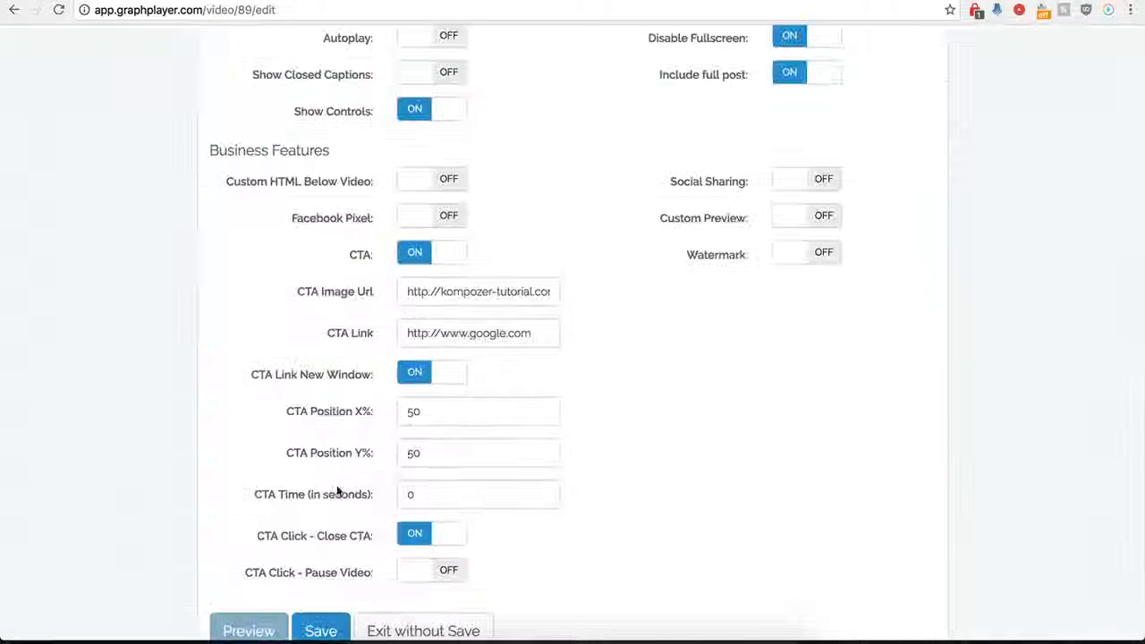
scroll(340, 463, down, 1)
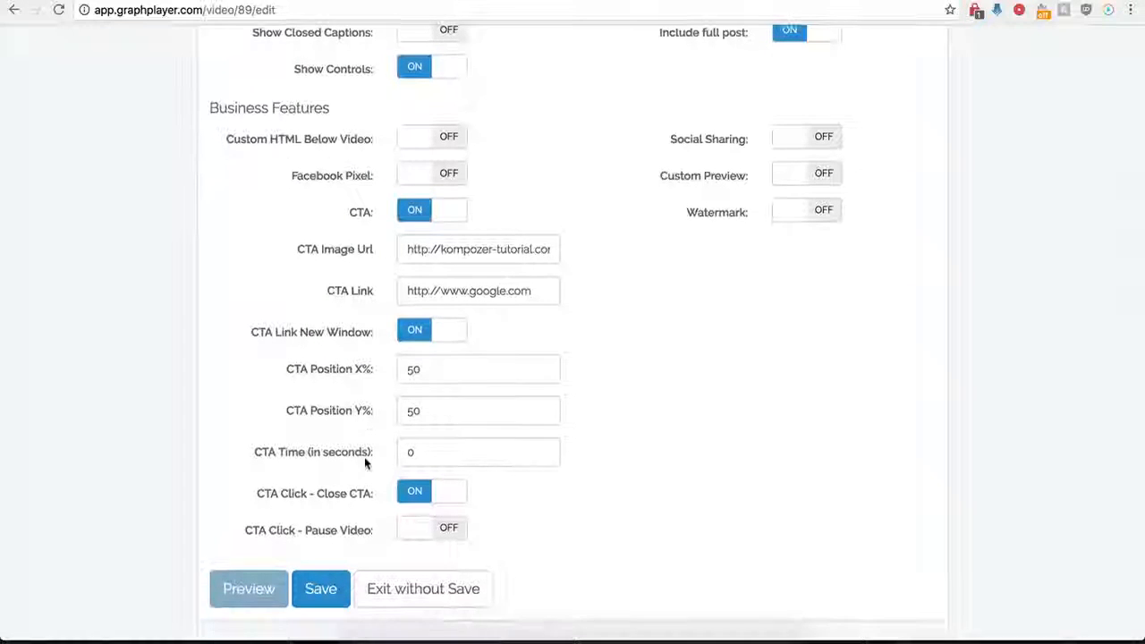
click(431, 377)
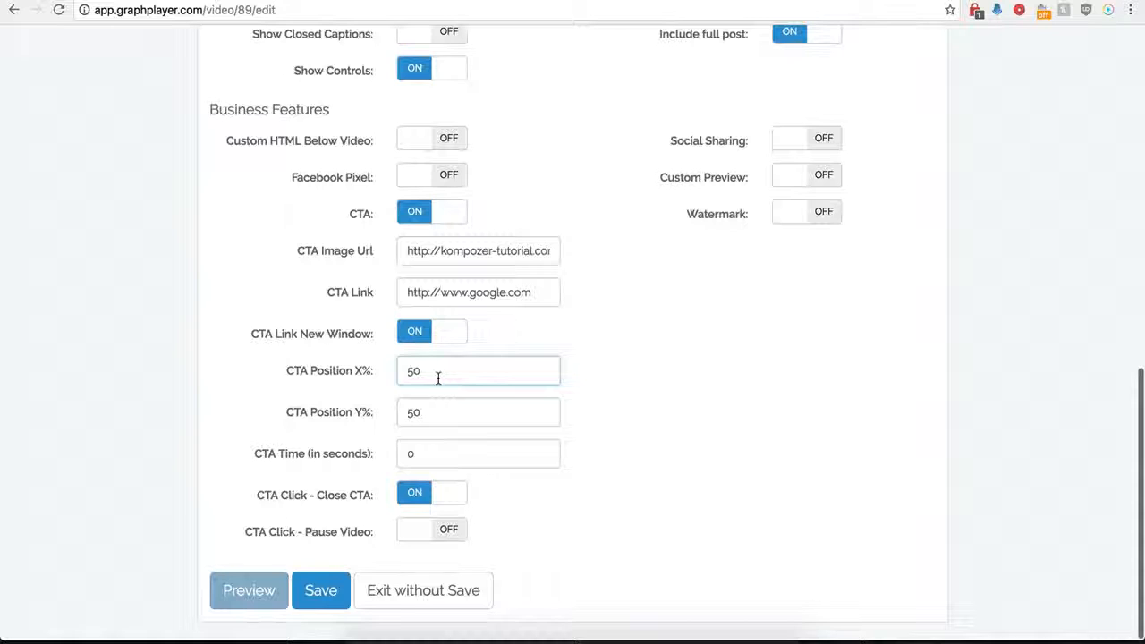
key(BackSpace)
key(BackSpace)
text(0)
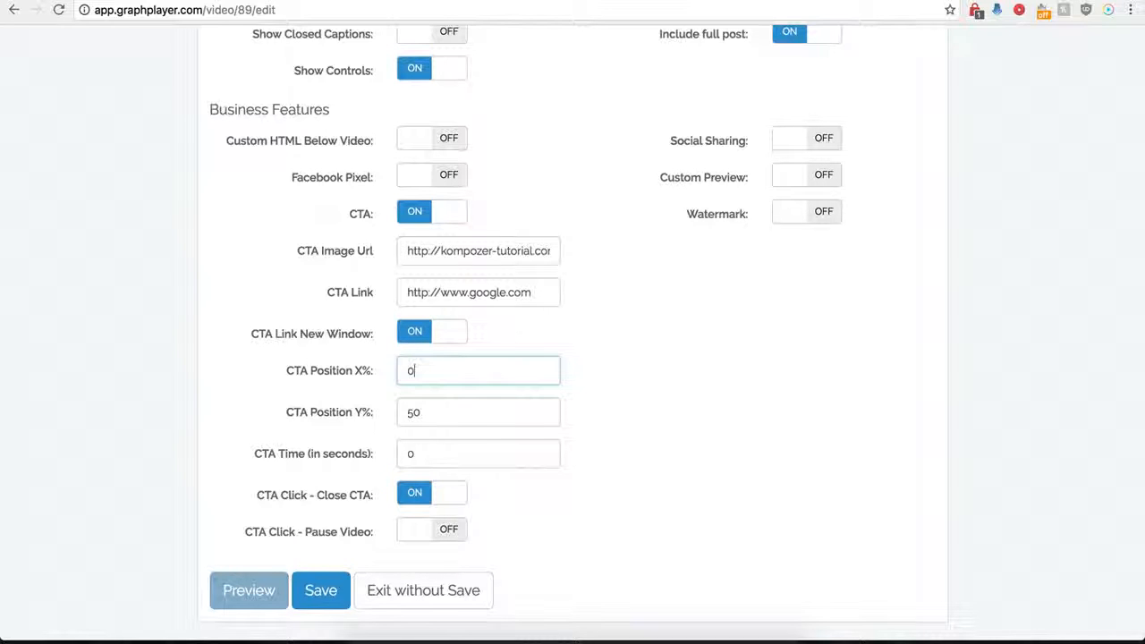
click(320, 592)
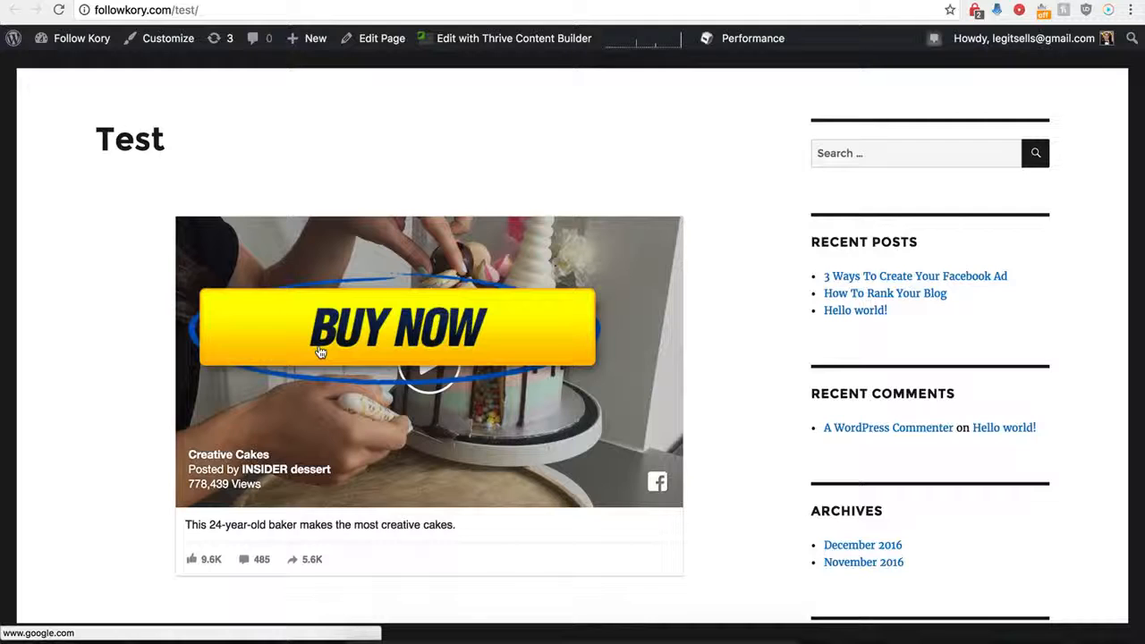
Follow the Buy Now CTA over the video on the Test page to check its link, and return to the player list
click(407, 331)
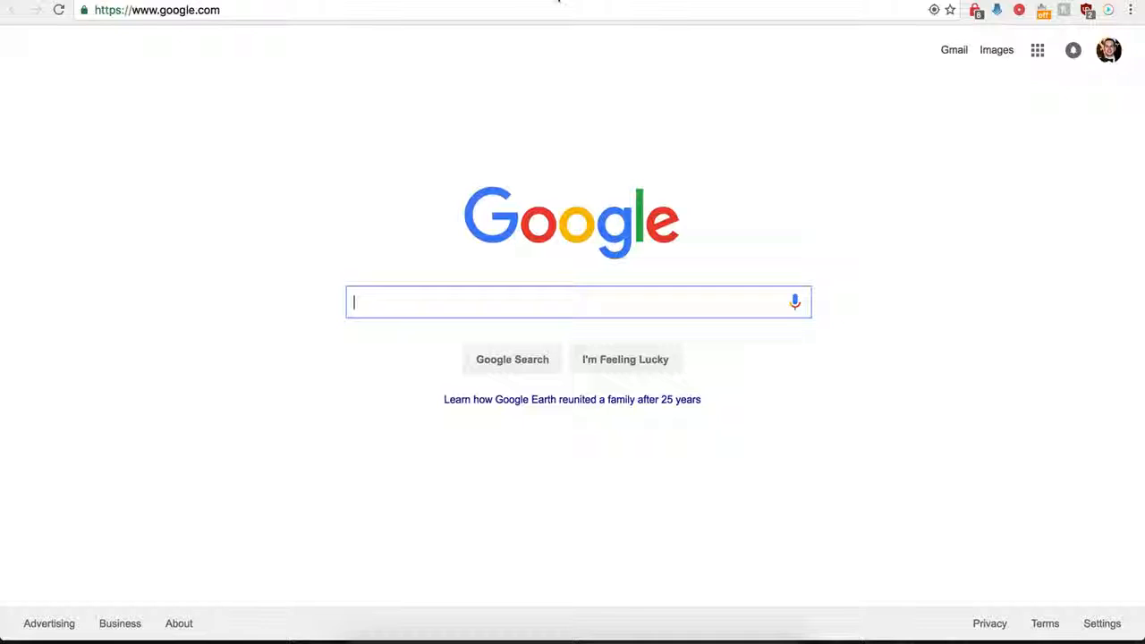
key(super+w)
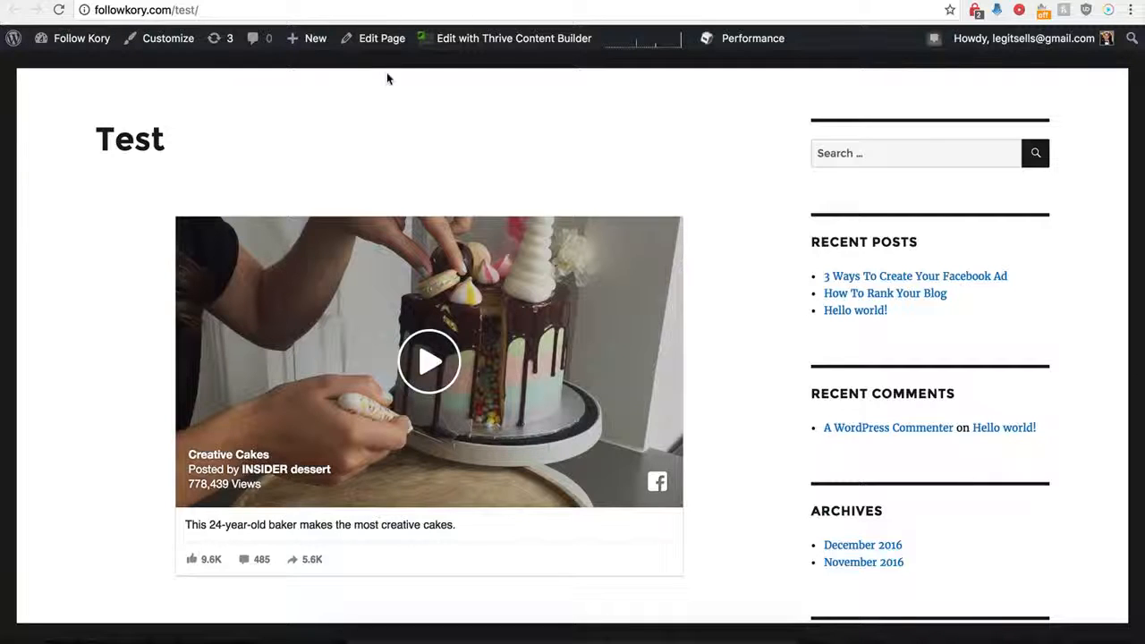
key(super+w)
Open the Demo Name player's settings again and turn off the CTA
click(836, 247)
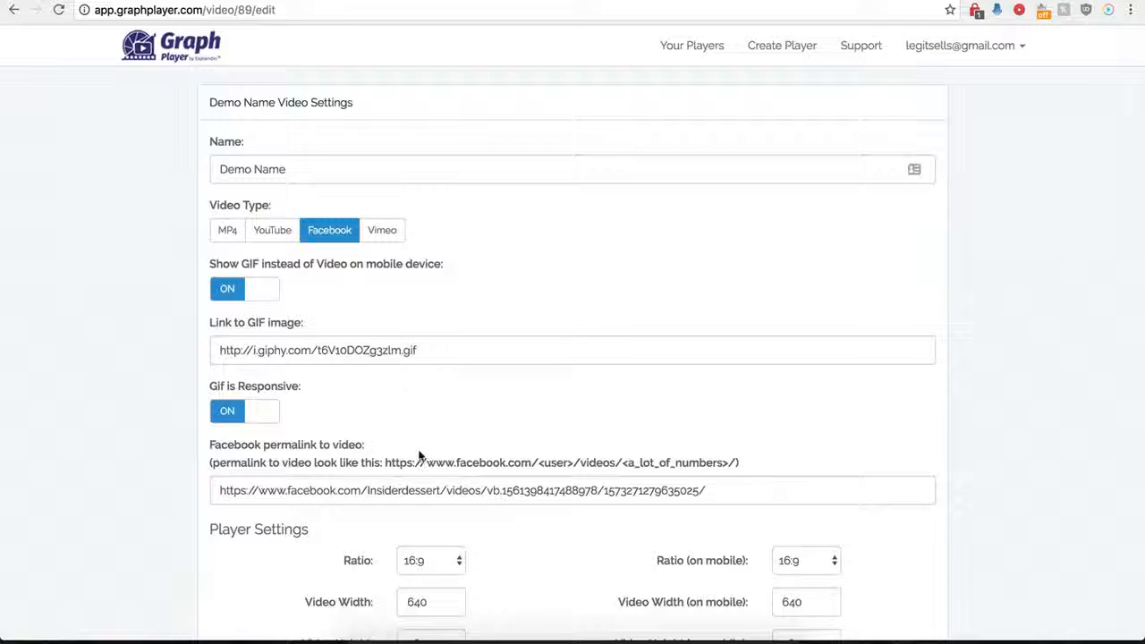
scroll(421, 381, down, 9)
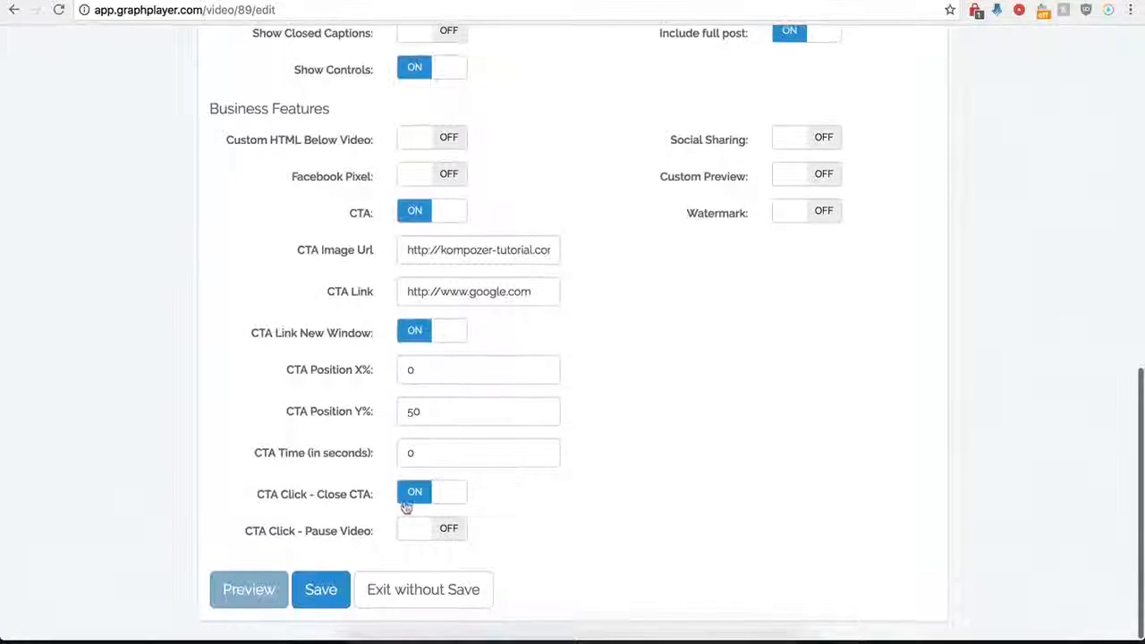
click(411, 211)
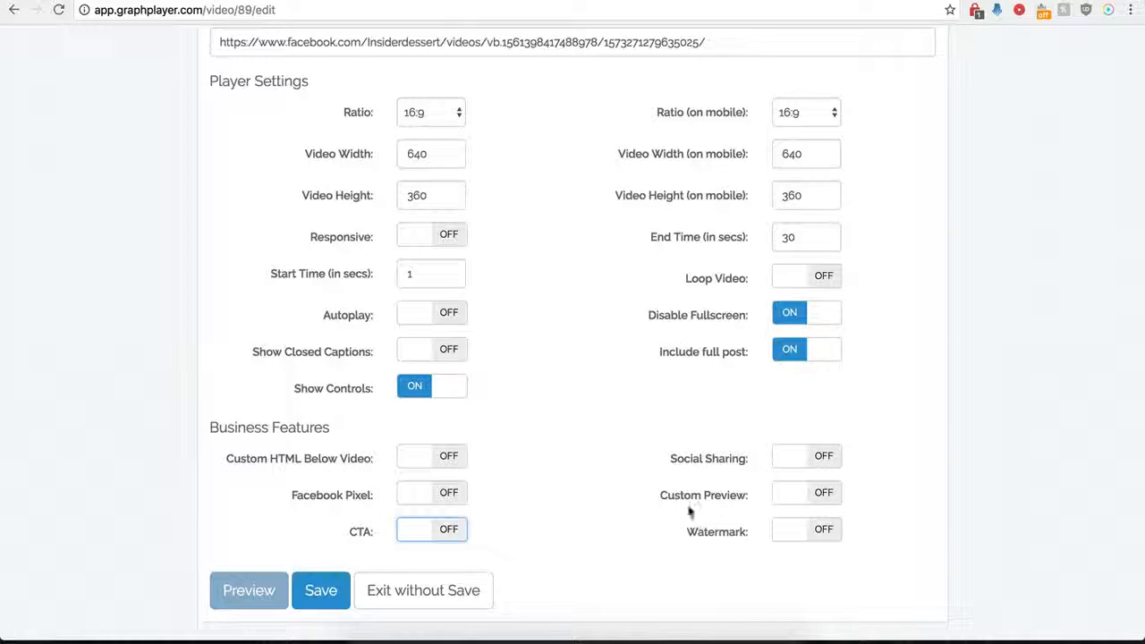
click(821, 458)
scroll(633, 494, down, 5)
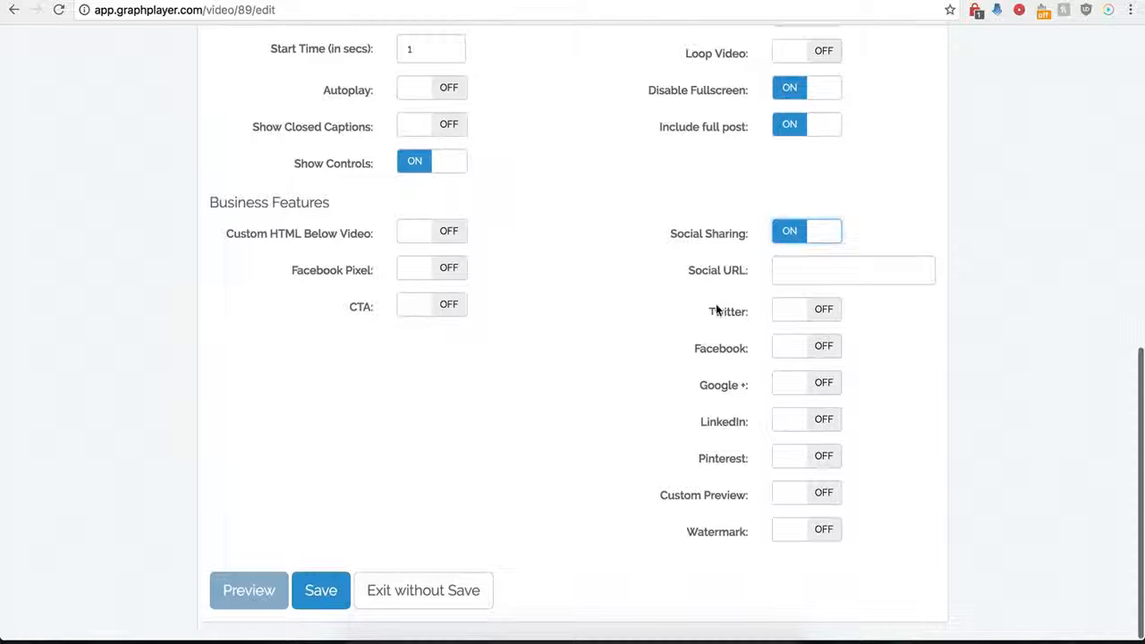
click(790, 270)
click(790, 270)
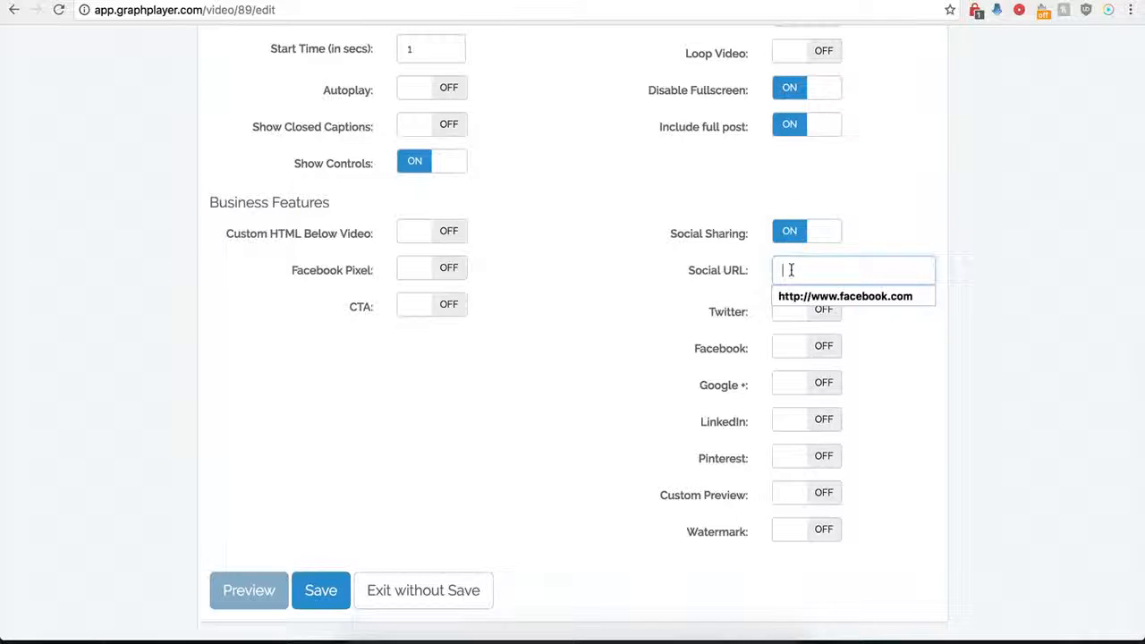
click(787, 293)
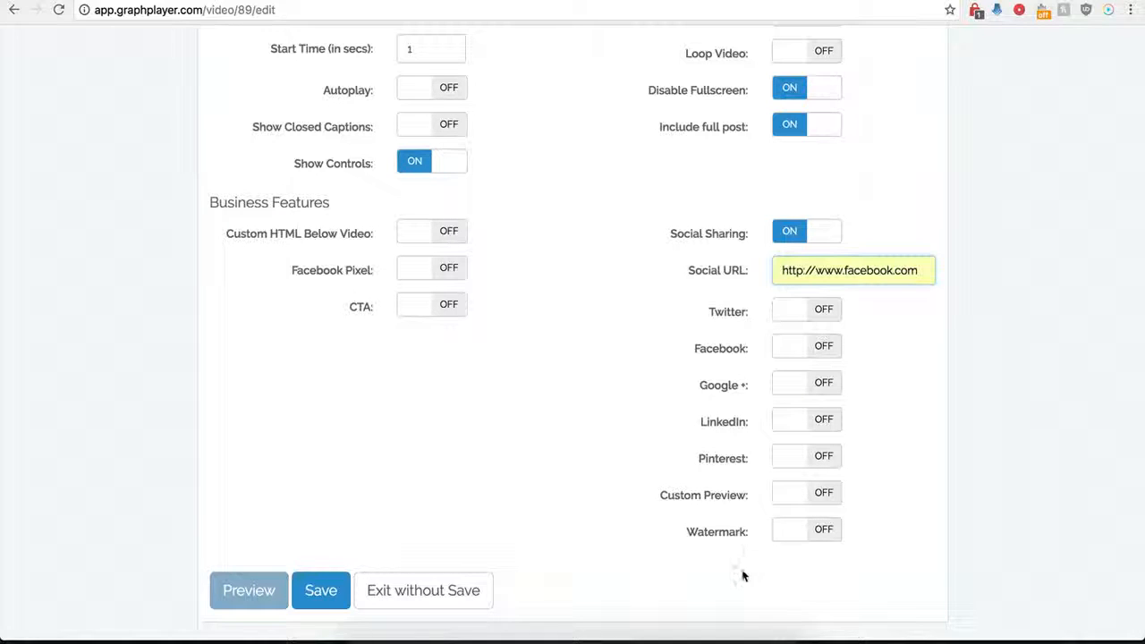
Enable Twitter sharing with the handle "testing" and the text "twitter"
click(820, 311)
click(797, 349)
click(802, 378)
click(800, 395)
click(799, 414)
scroll(711, 376, down, 1)
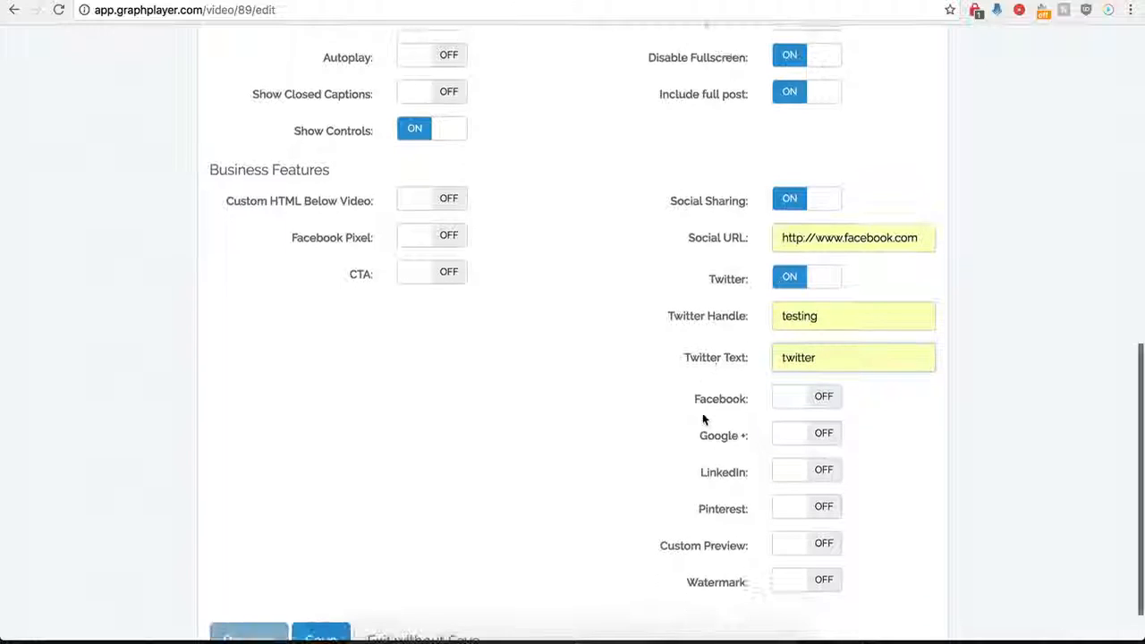
Enable Facebook, Google + and LinkedIn sharing for the Demo Name player
click(823, 400)
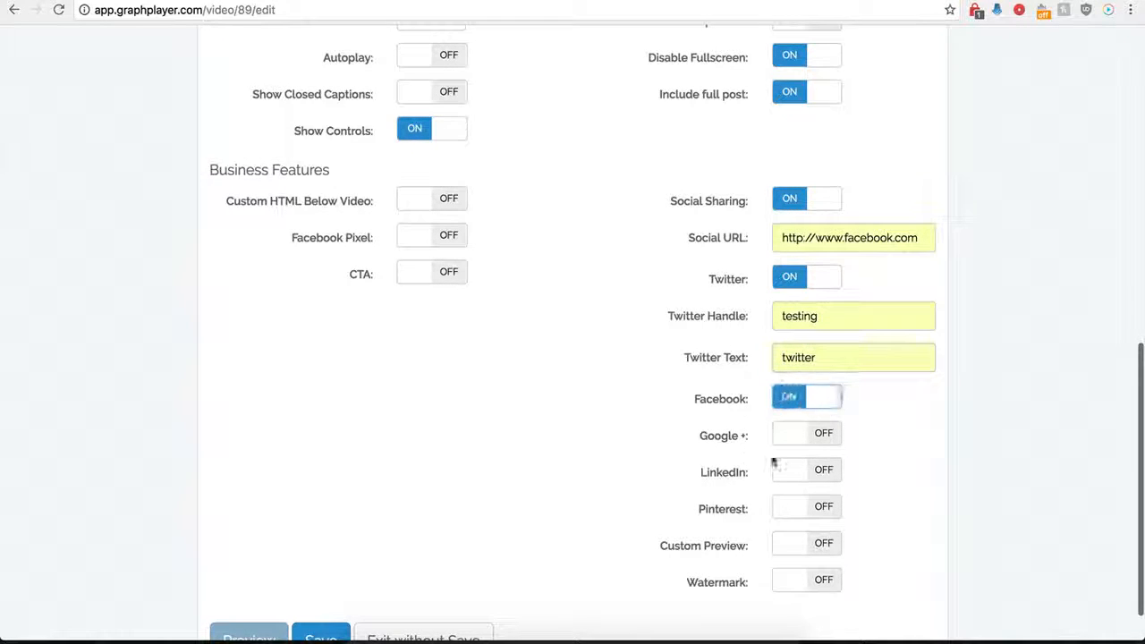
click(822, 434)
click(818, 472)
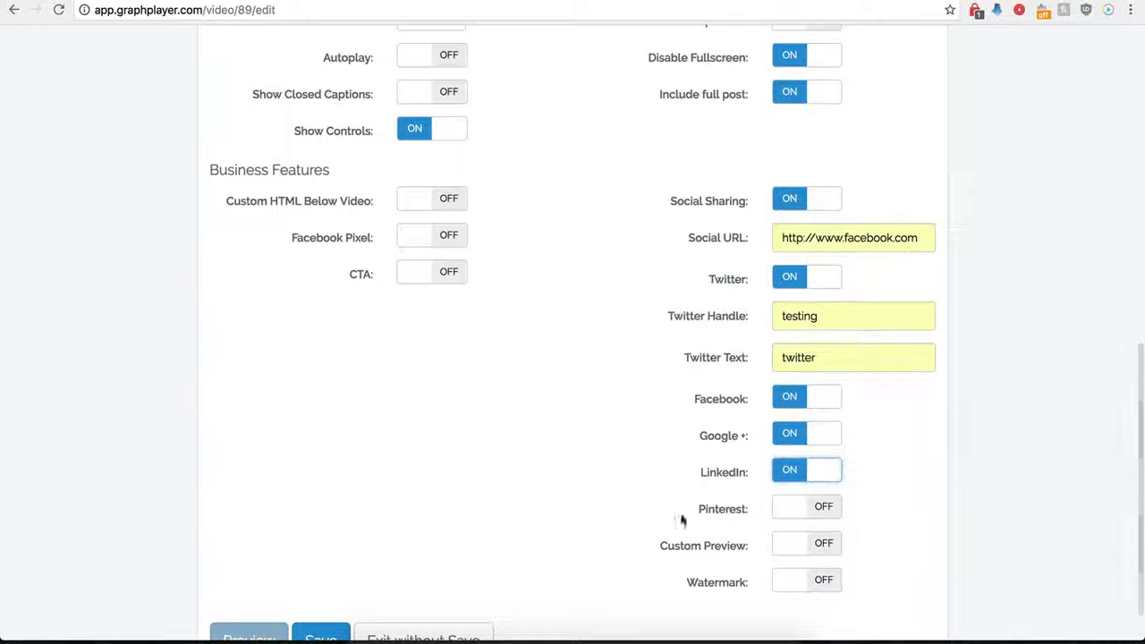
scroll(773, 461, down, 1)
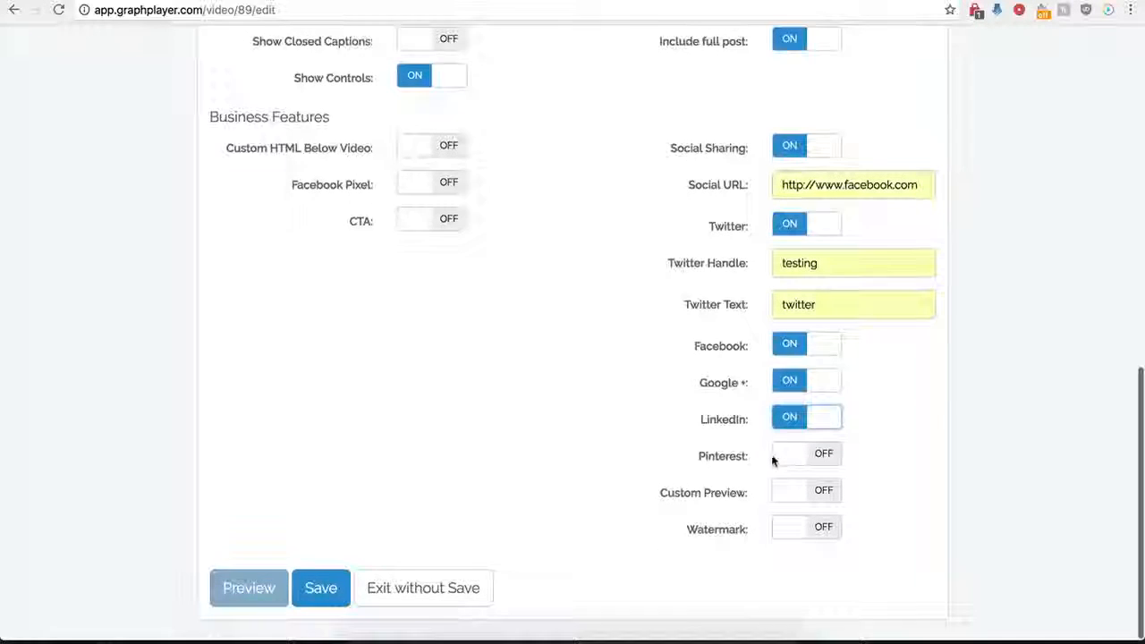
Save the player and reload the Test page to check the sharing buttons below the video
click(327, 594)
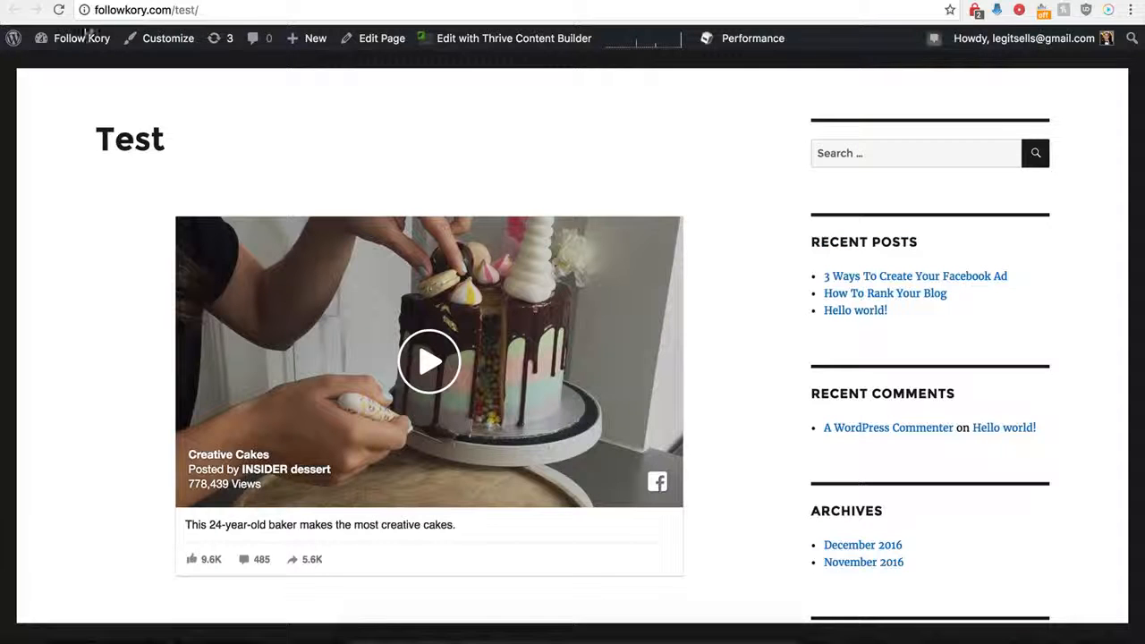
click(58, 10)
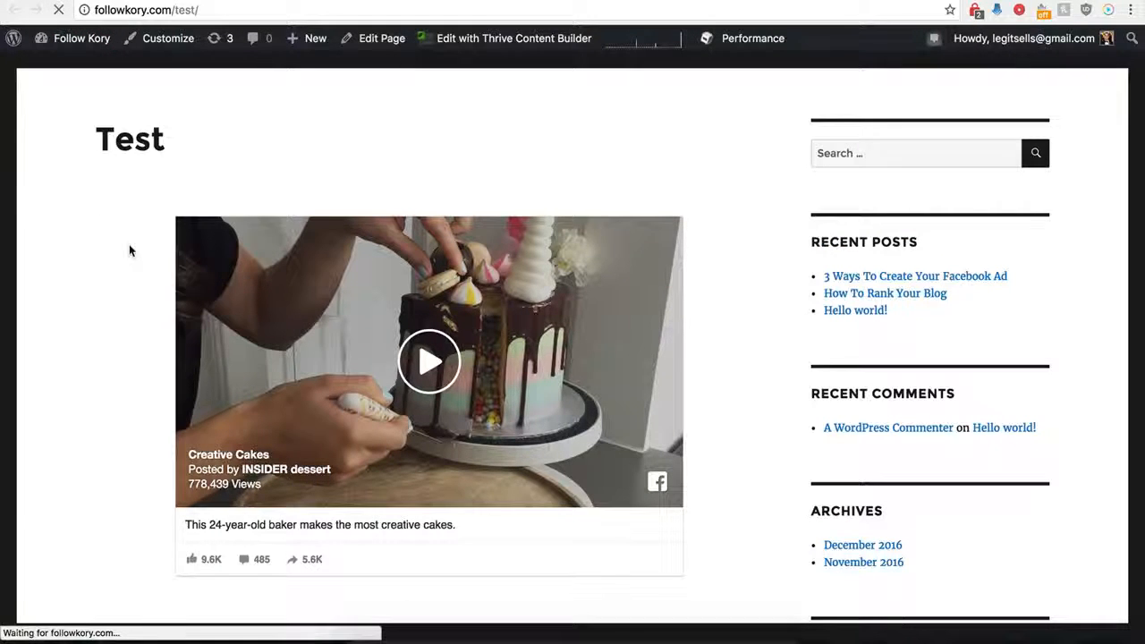
scroll(235, 524, down, 2)
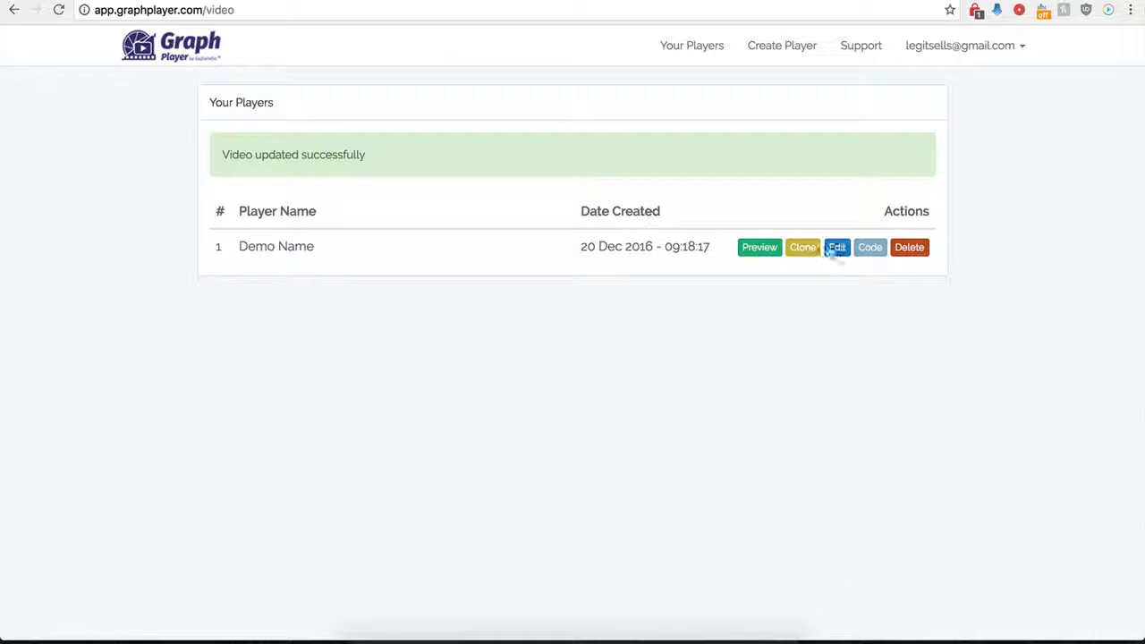
Open the Demo Name player's settings again, turn off social sharing and turn on the custom preview
click(839, 250)
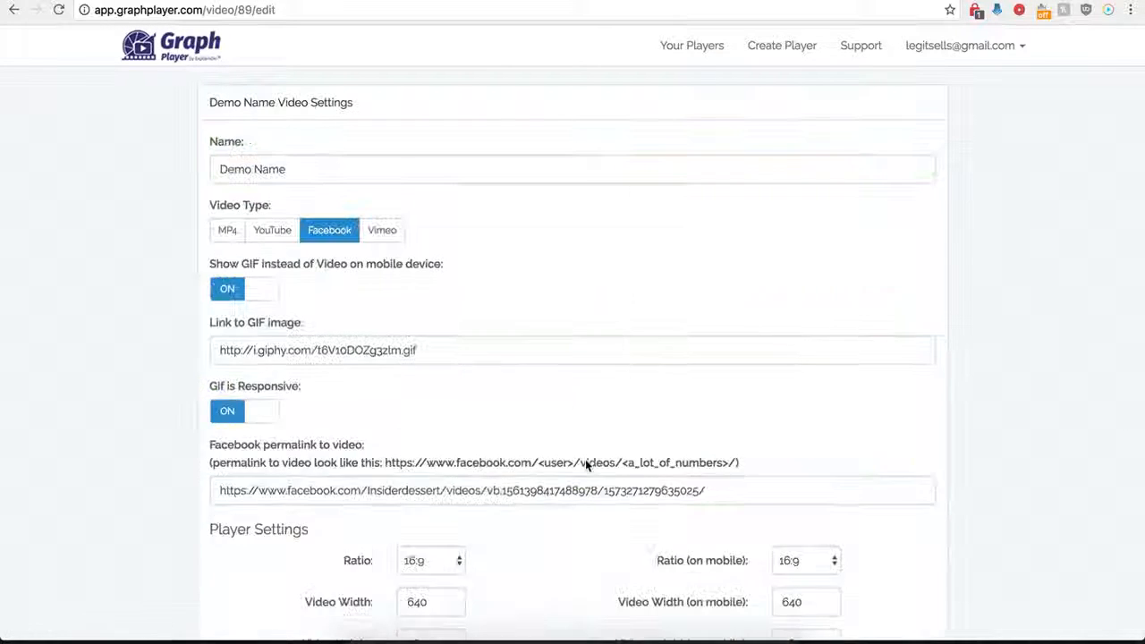
scroll(644, 519, down, 8)
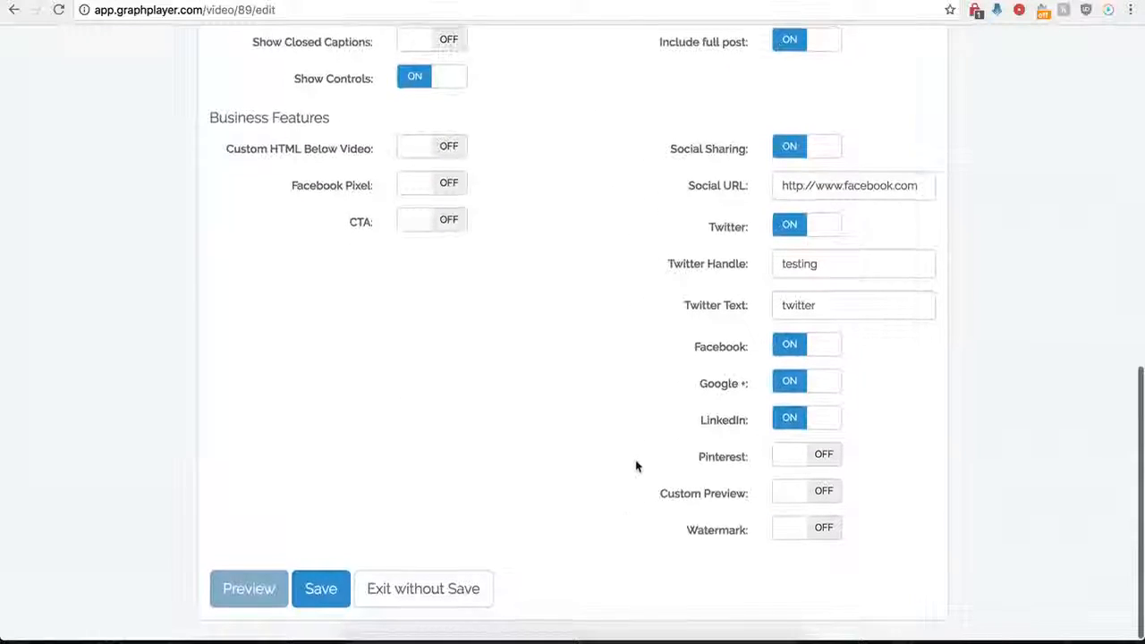
click(787, 153)
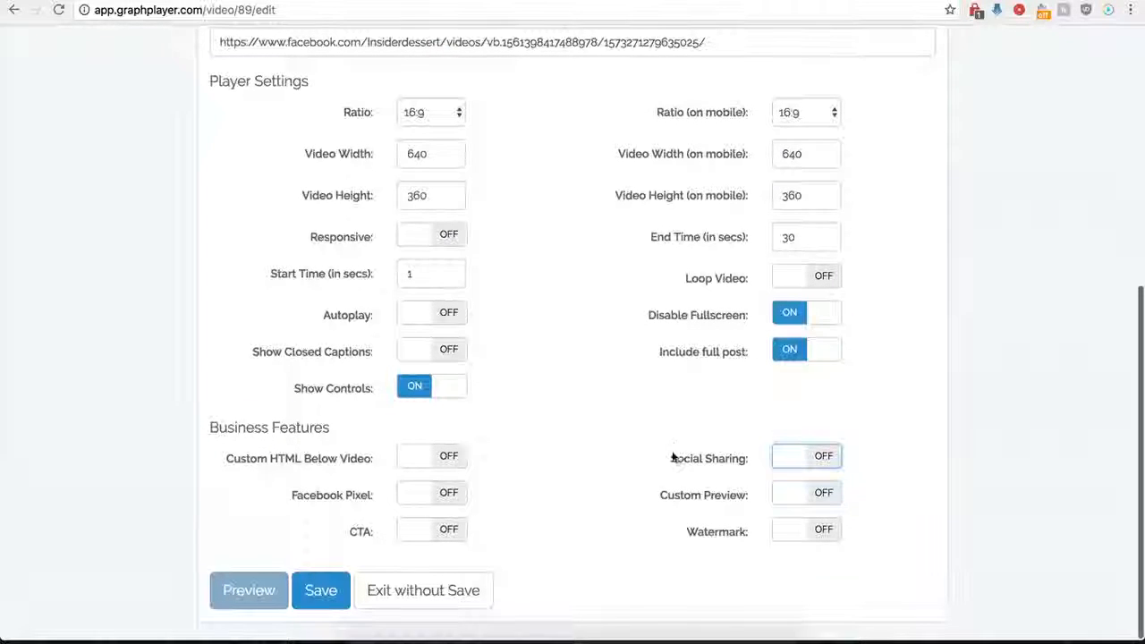
click(824, 498)
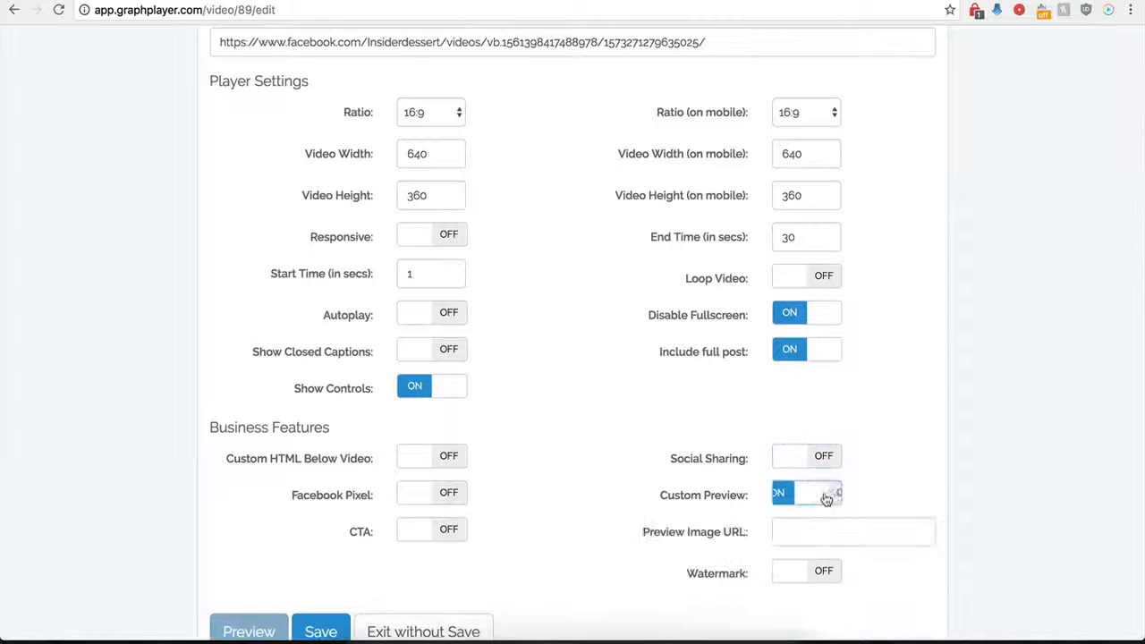
click(794, 536)
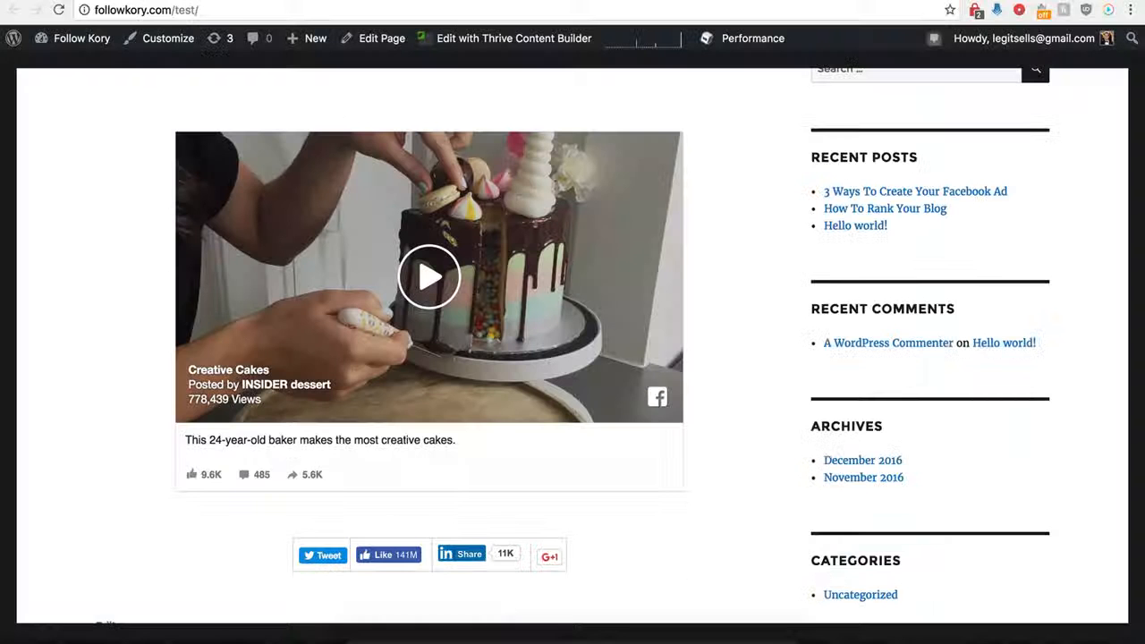
Paste the copied hdwpro.com image address as the Preview Image URL and save the player
scroll(216, 331, up, 1)
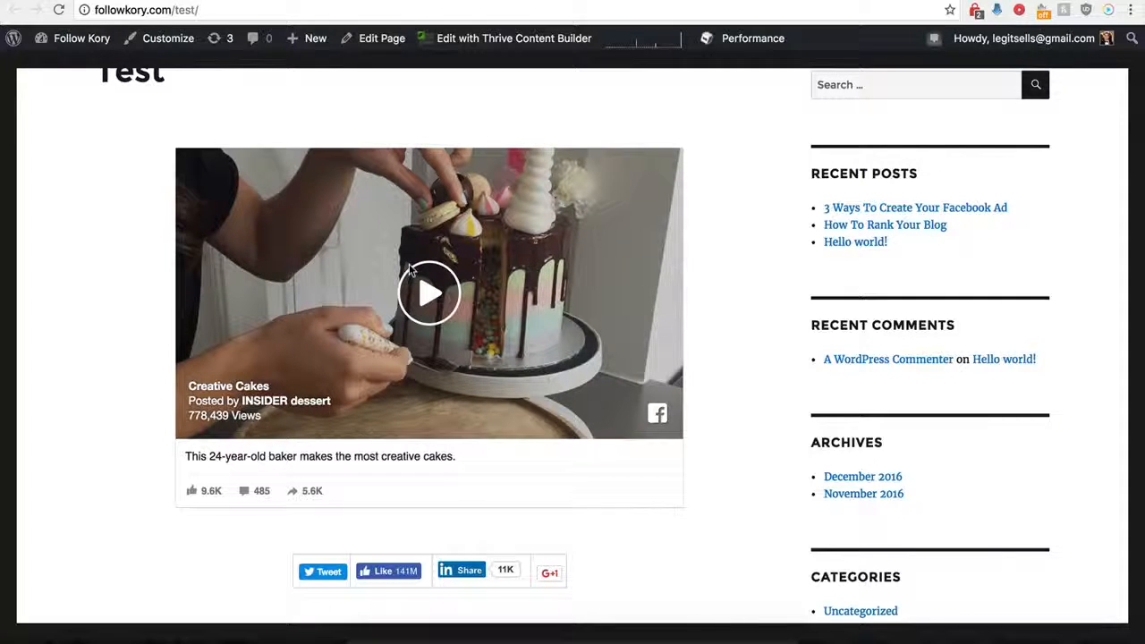
scroll(339, 244, up, 1)
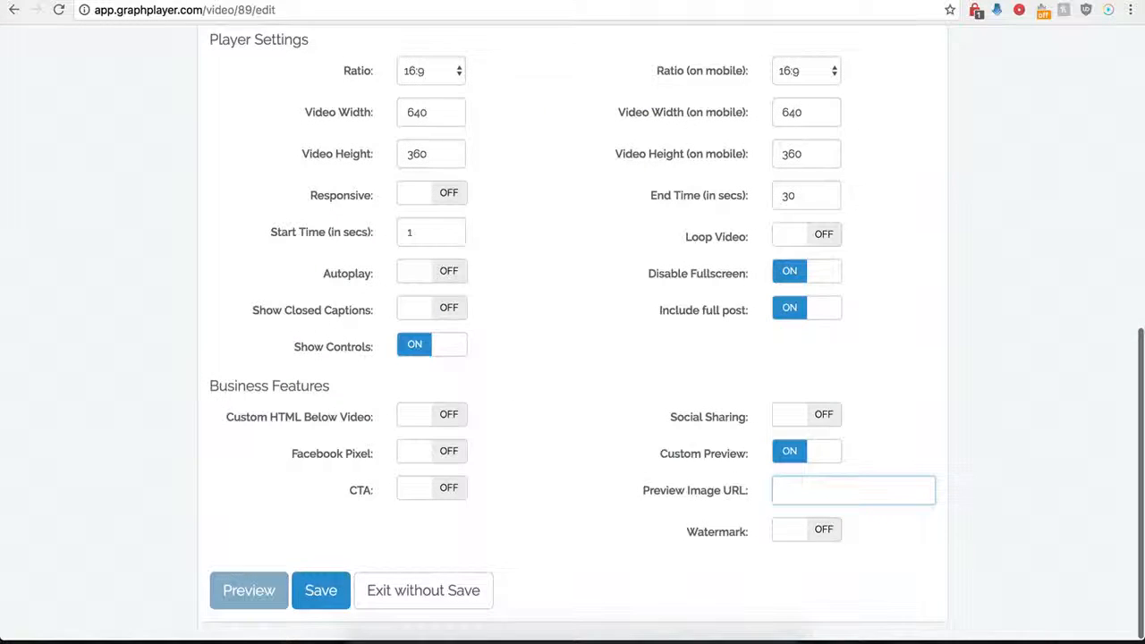
click(796, 490)
key(ctrl+v)
click(677, 486)
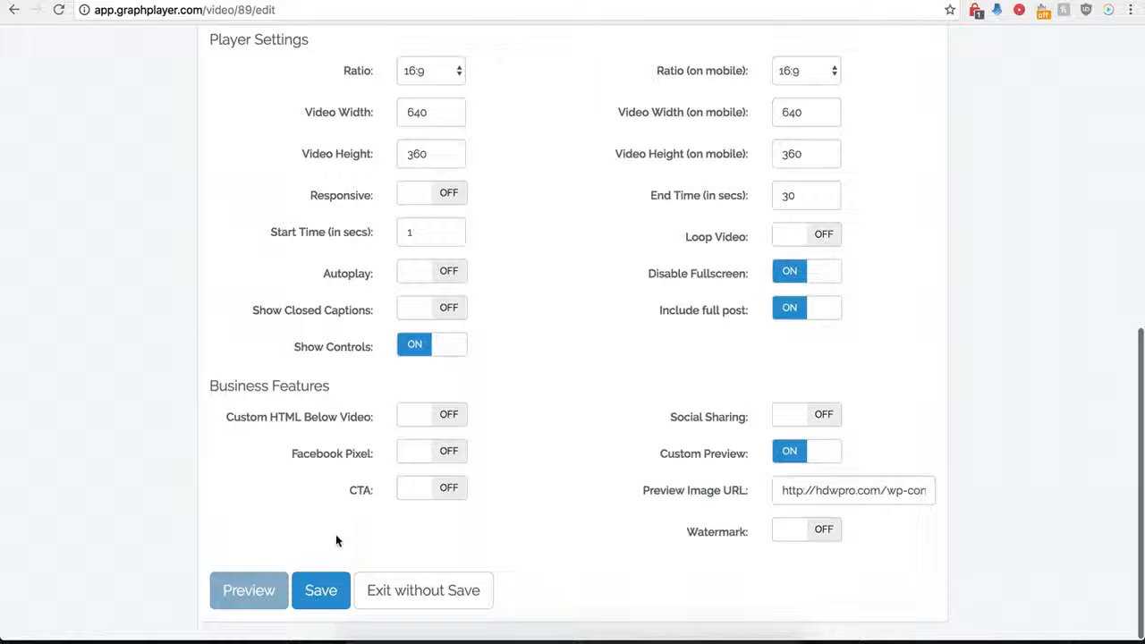
click(319, 589)
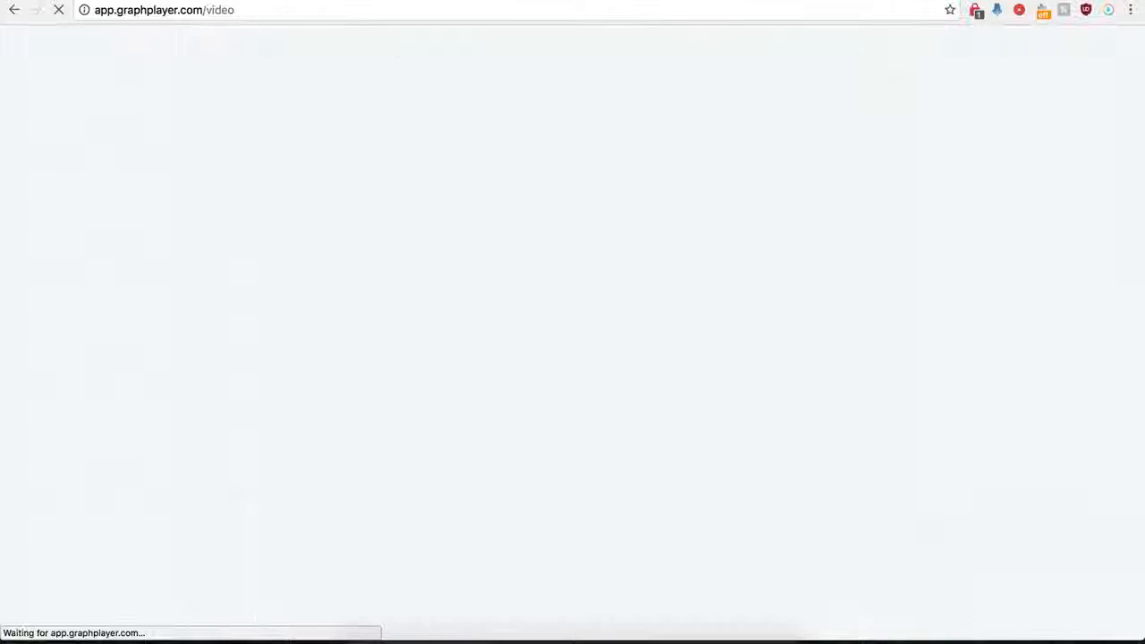
Reload the Test page to check the custom preview on the video, and return to the player list
key(ctrl+Tab)
click(59, 10)
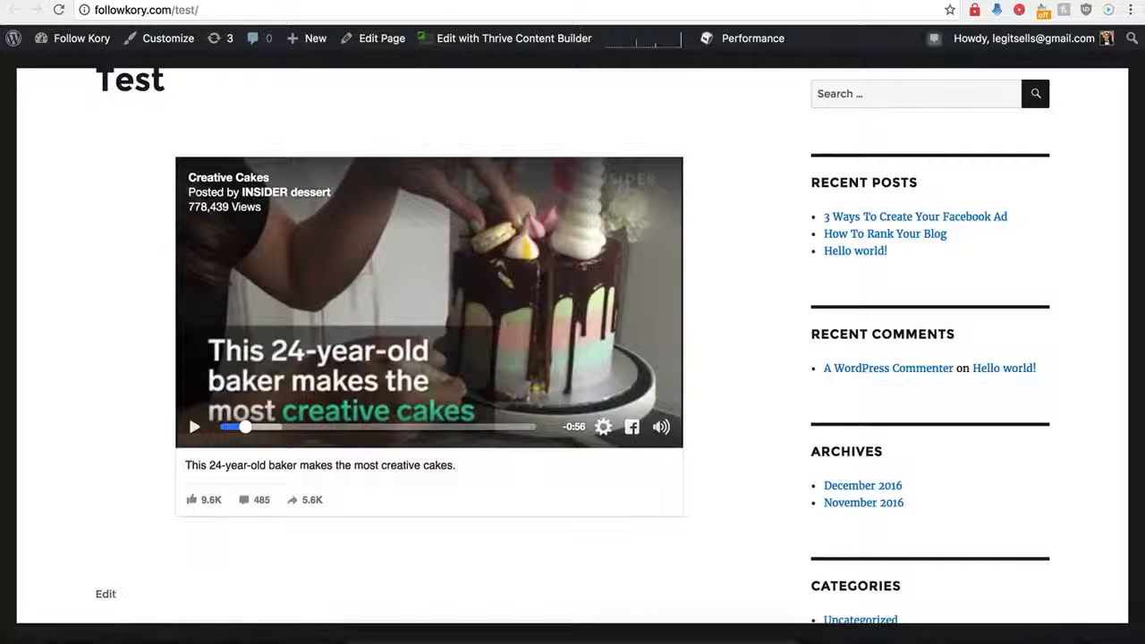
click(262, 2)
Reopen the Demo Name player's settings and turn off the custom preview
click(837, 248)
scroll(685, 447, down, 6)
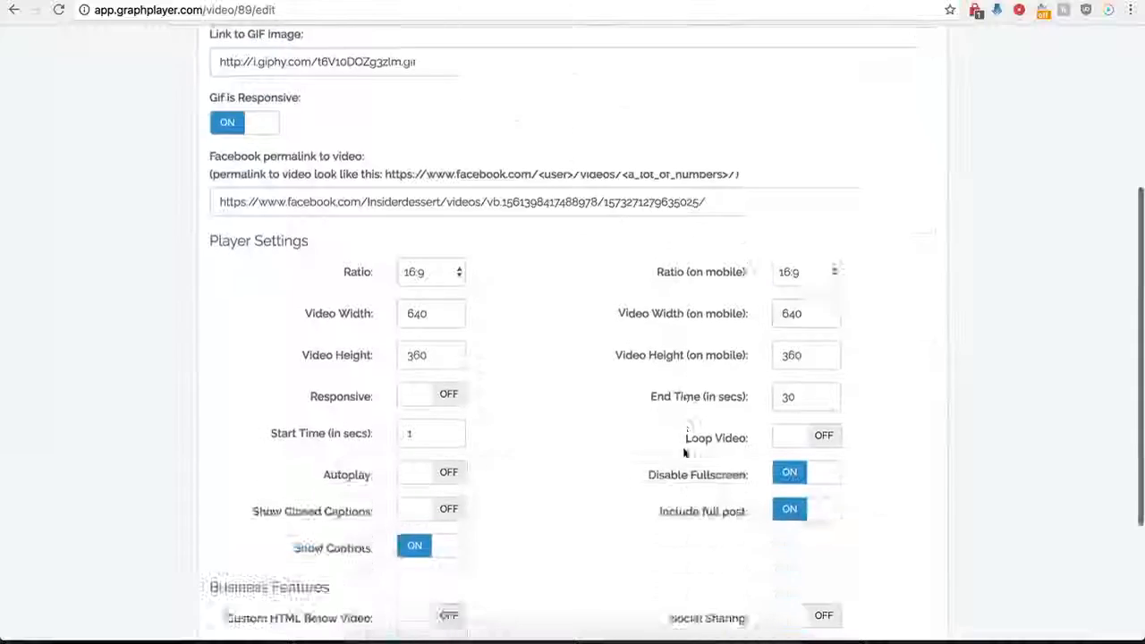
click(787, 452)
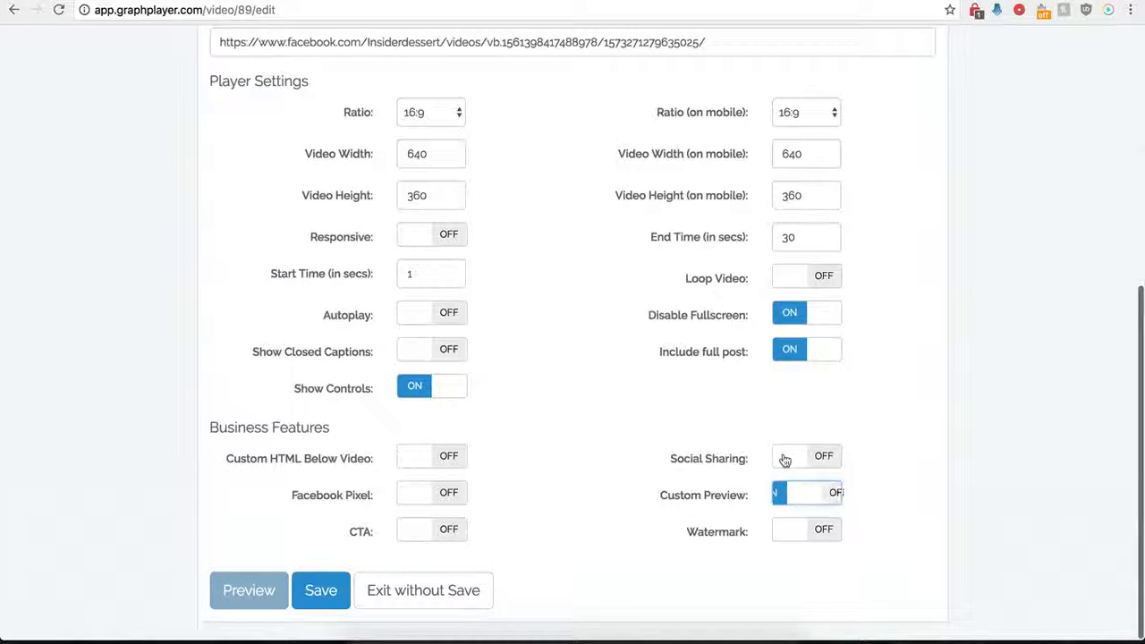
Turn on the watermark and examine its image URL, link and click-action options
click(823, 531)
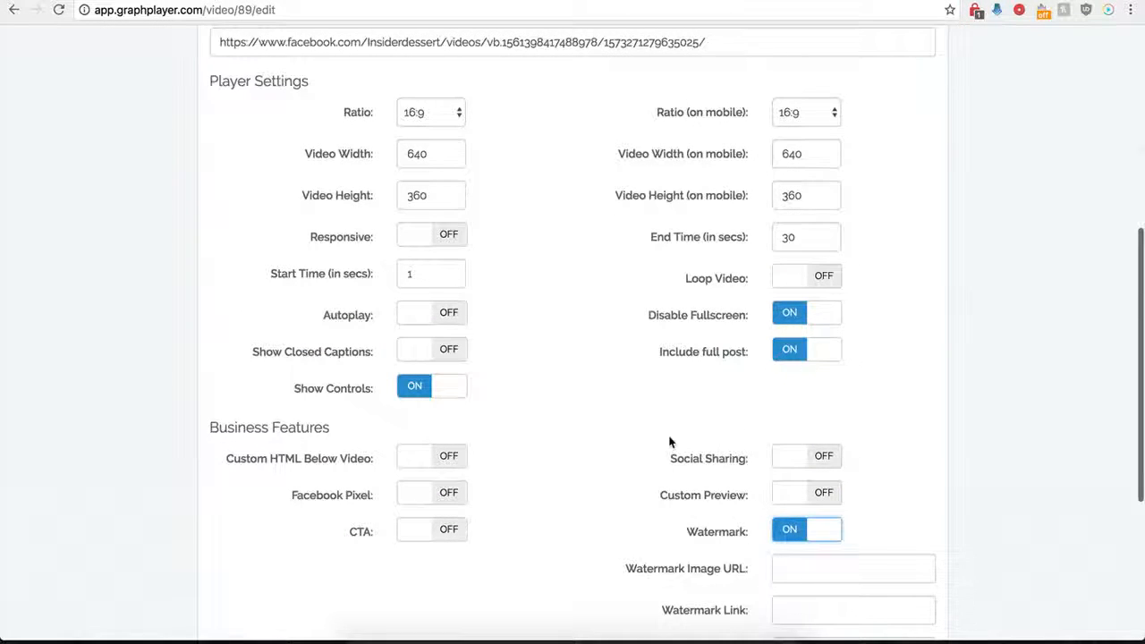
scroll(706, 536, down, 3)
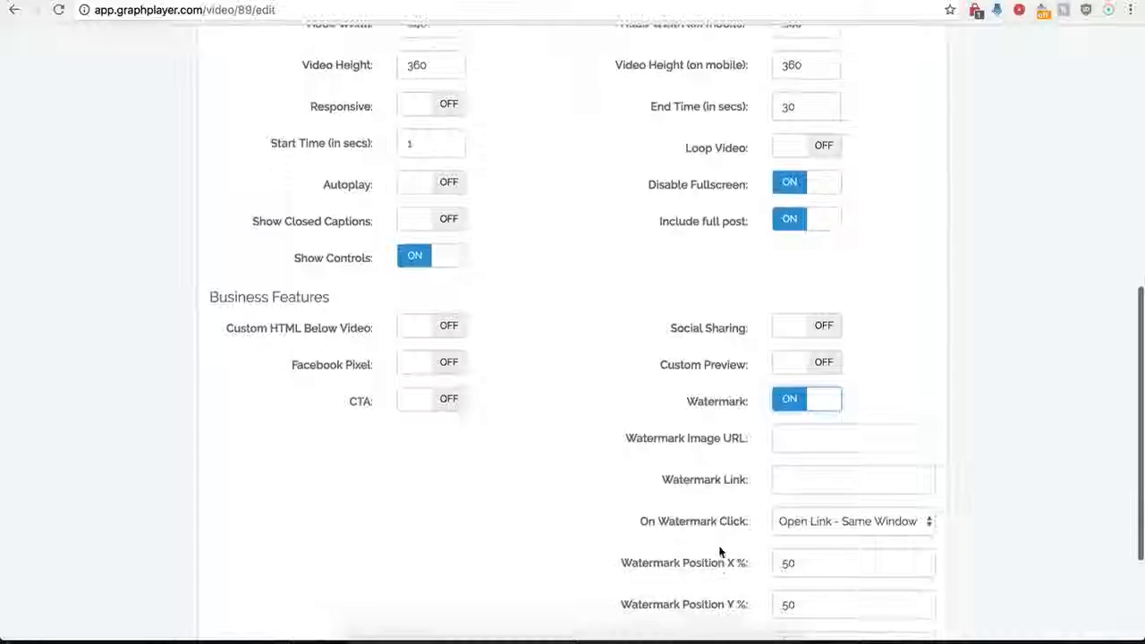
click(795, 439)
scroll(693, 470, down, 3)
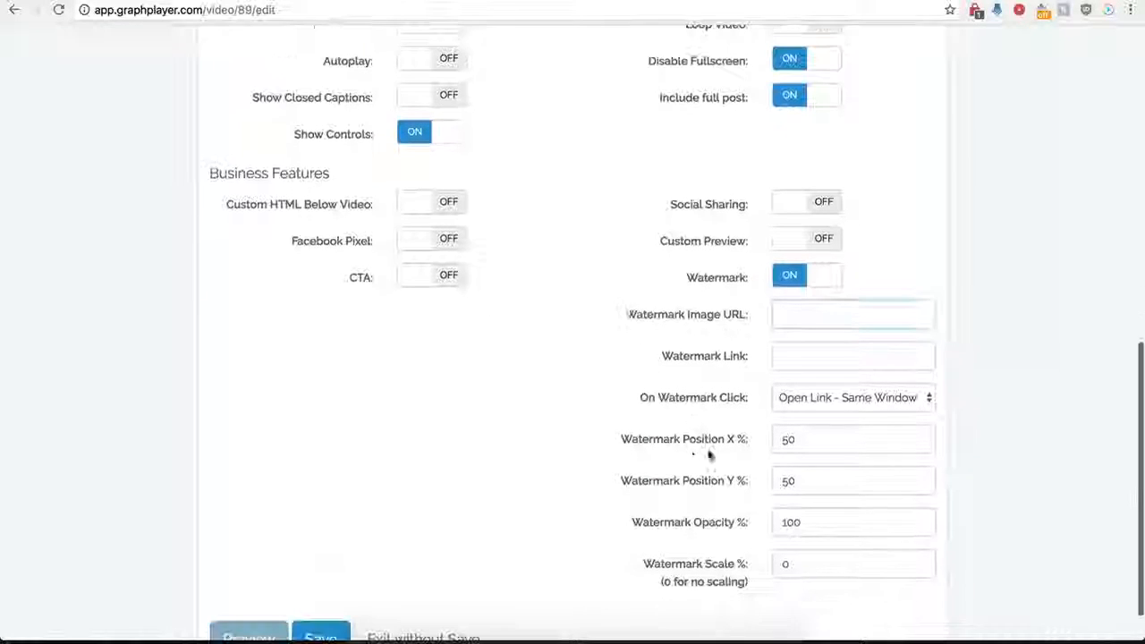
click(786, 355)
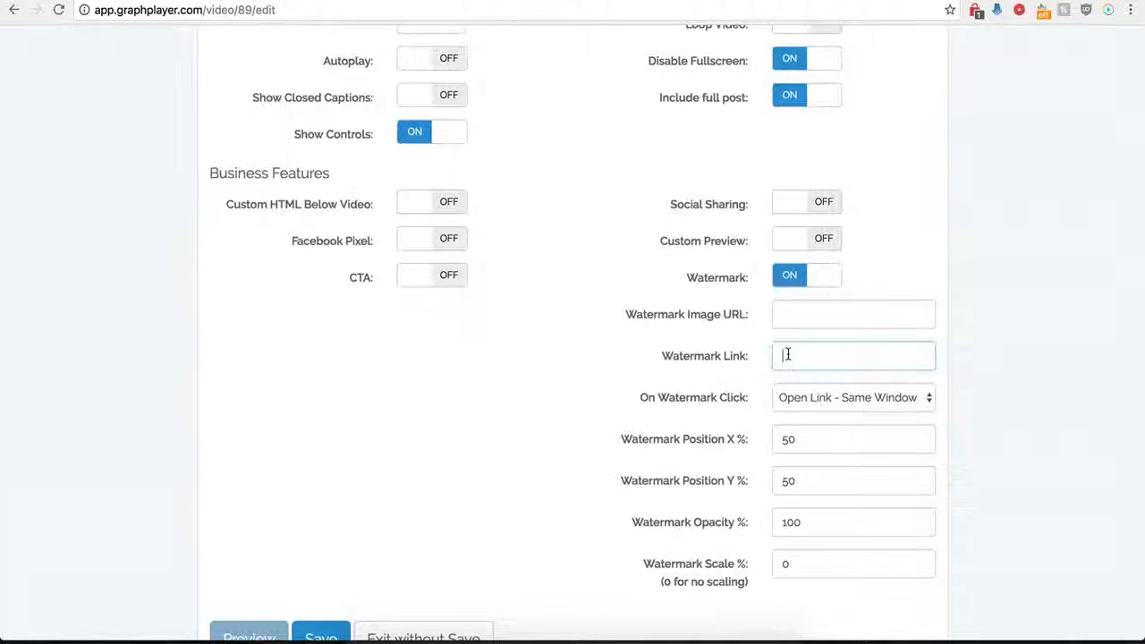
click(868, 397)
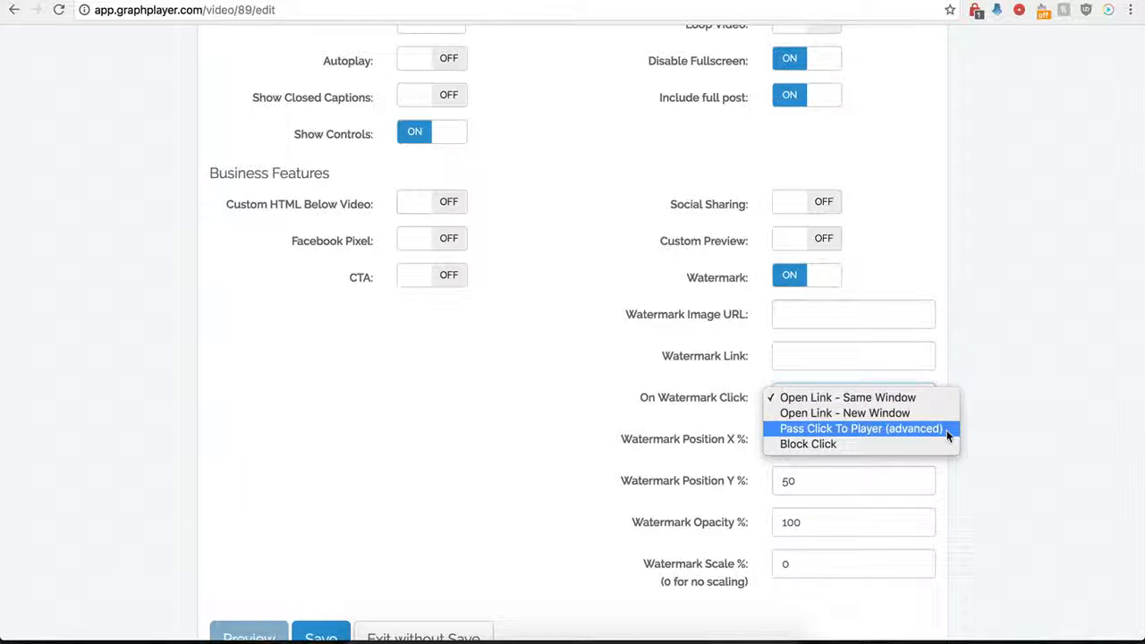
click(617, 380)
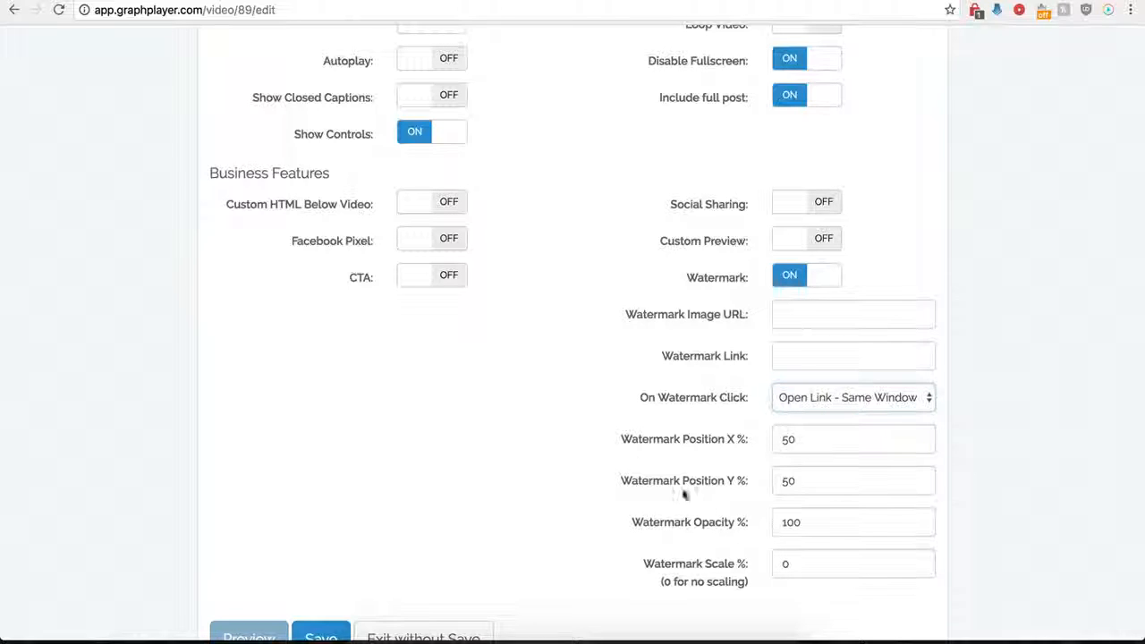
Turn the CTA on and off again to compare its settings with the watermark's, and turn off the watermark
click(440, 282)
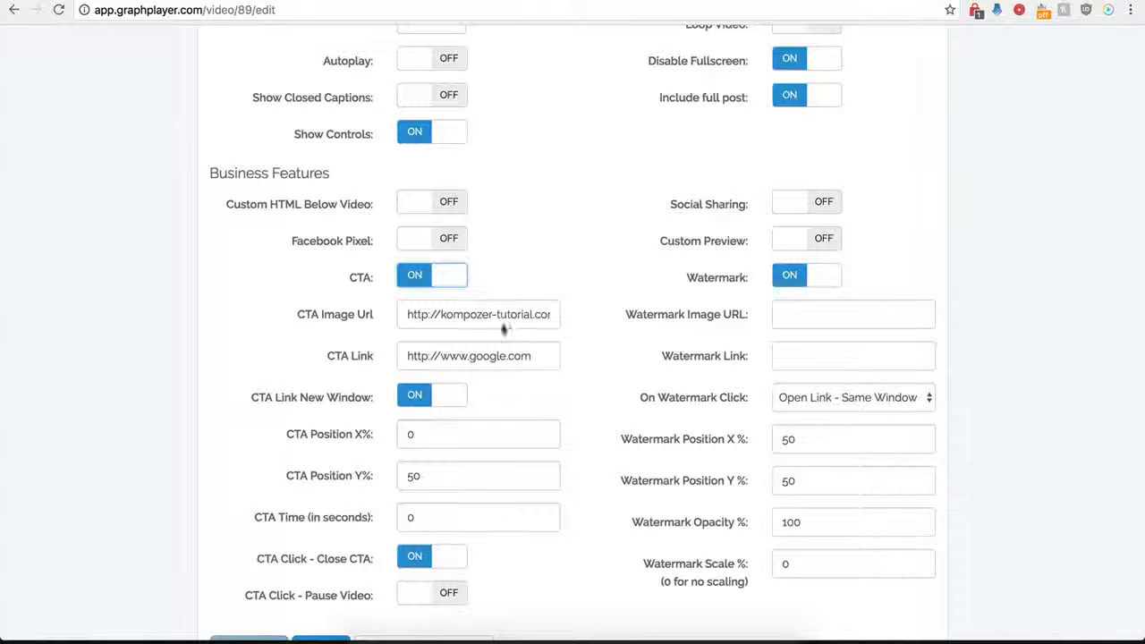
click(430, 286)
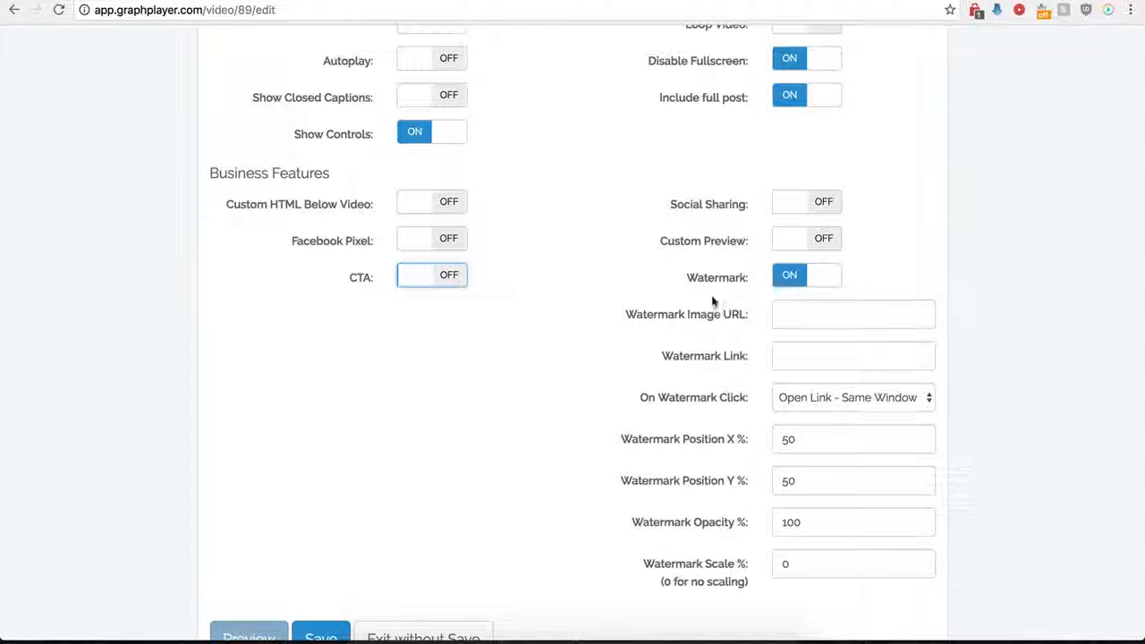
click(789, 282)
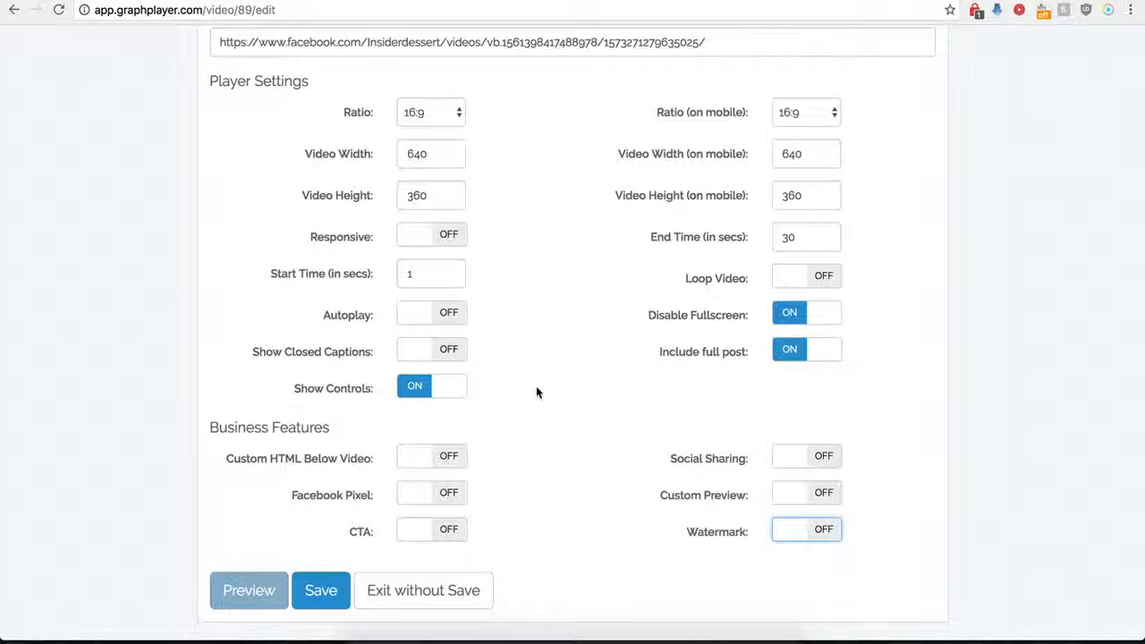